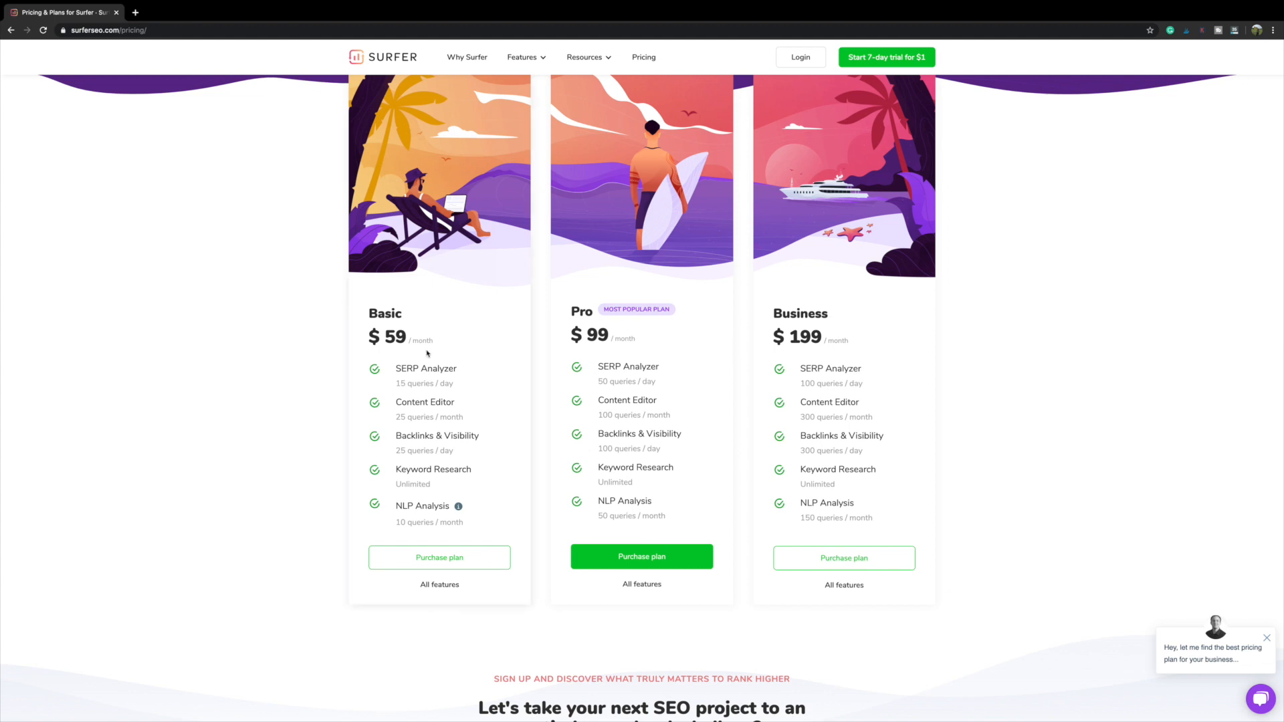
Step: Scroll to Compare Plans and view the prices under annual, then monthly billing
scroll(284, 469, "down", 5)
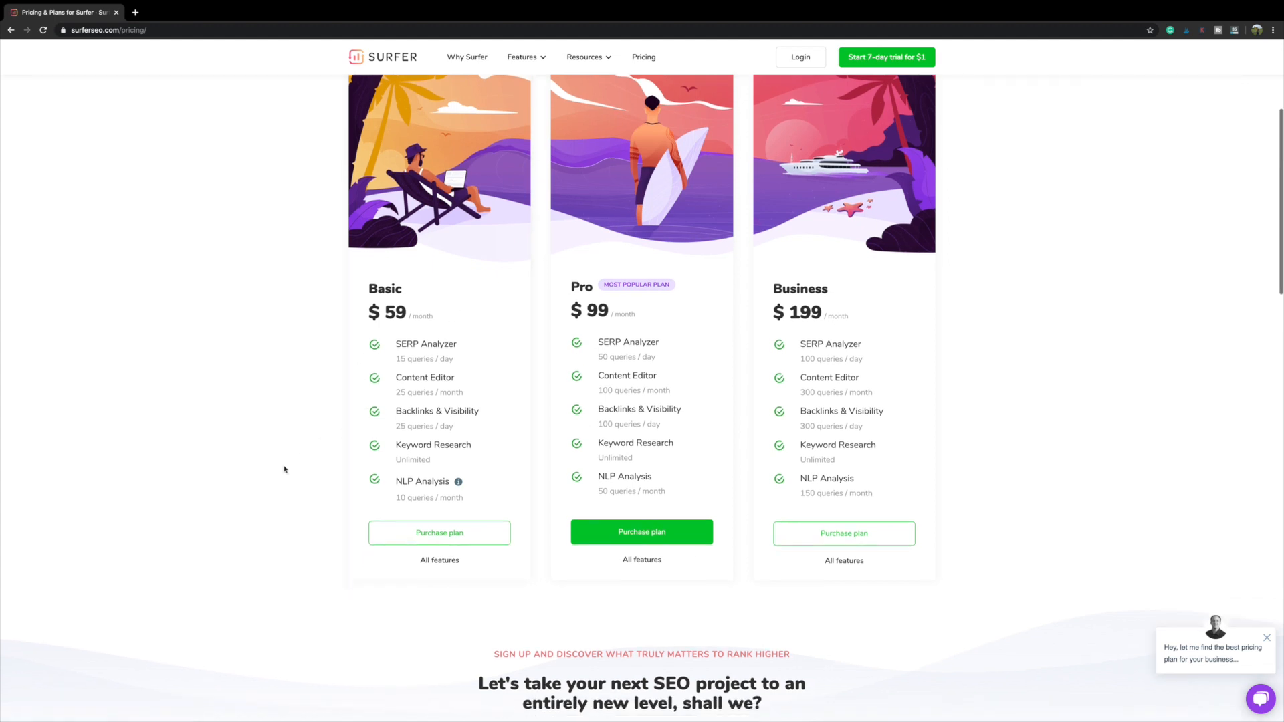
scroll(284, 470, "down", 4)
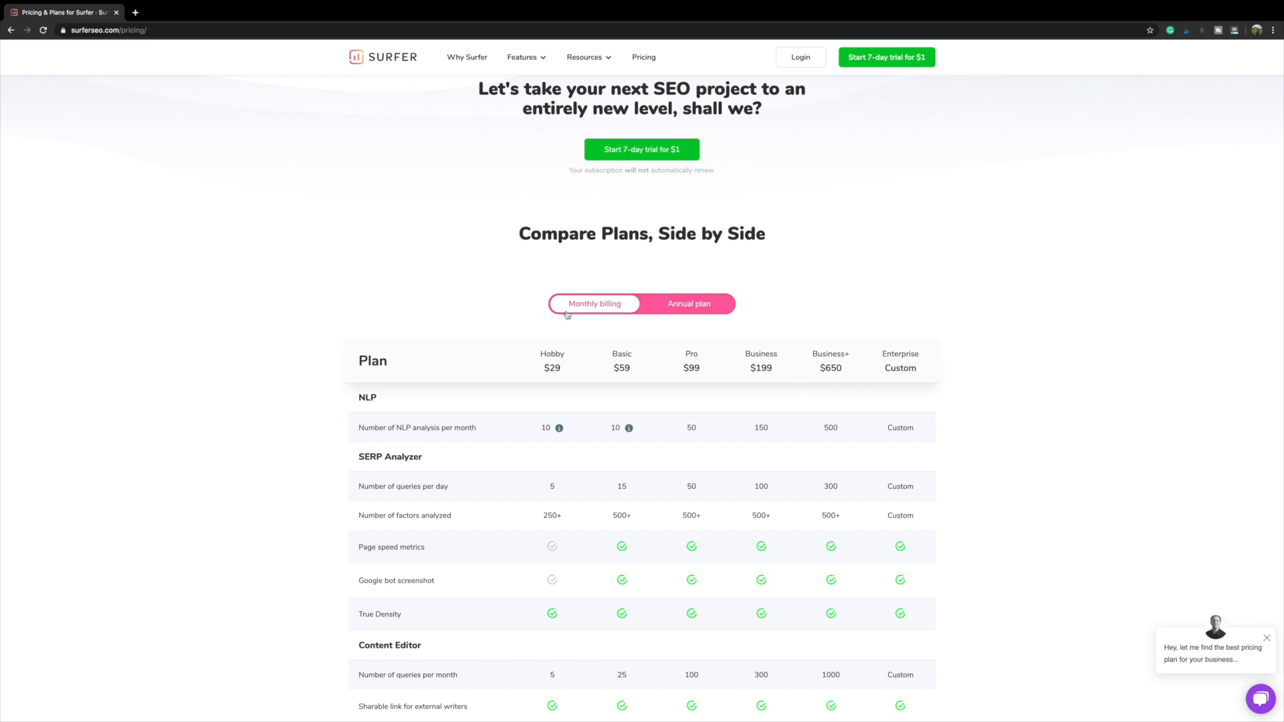
left_click(691, 306)
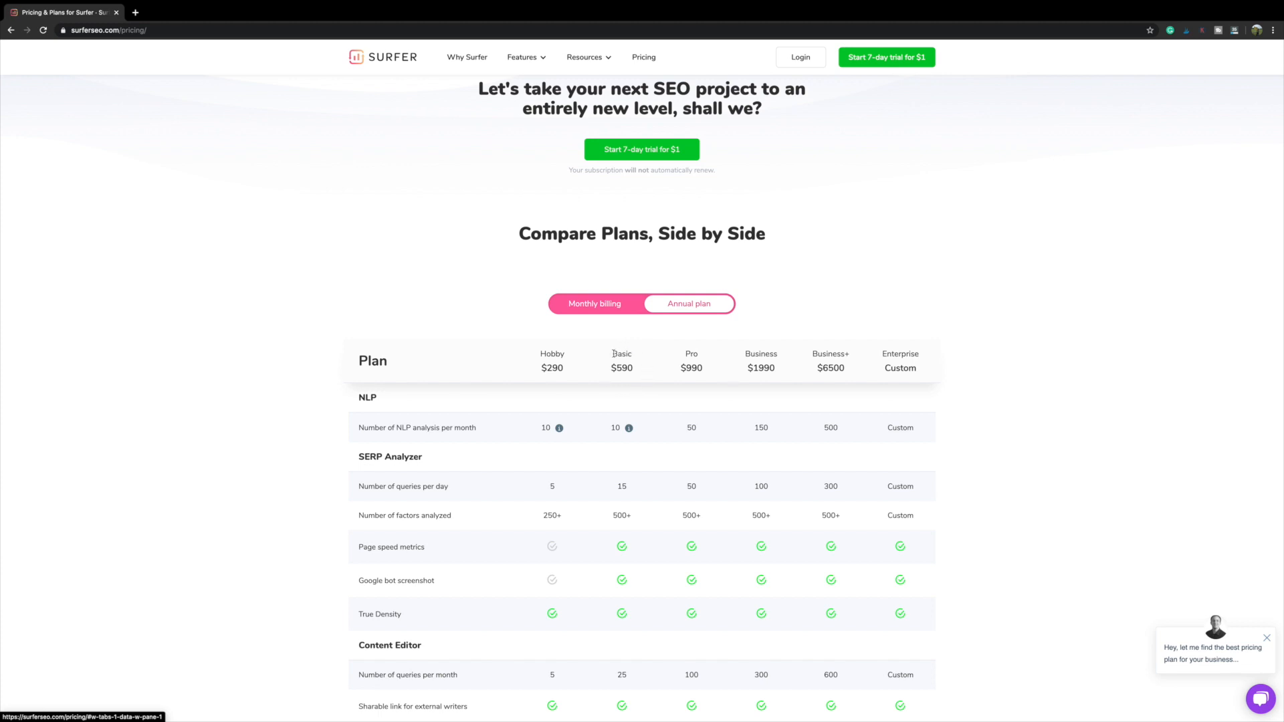
left_click(607, 310)
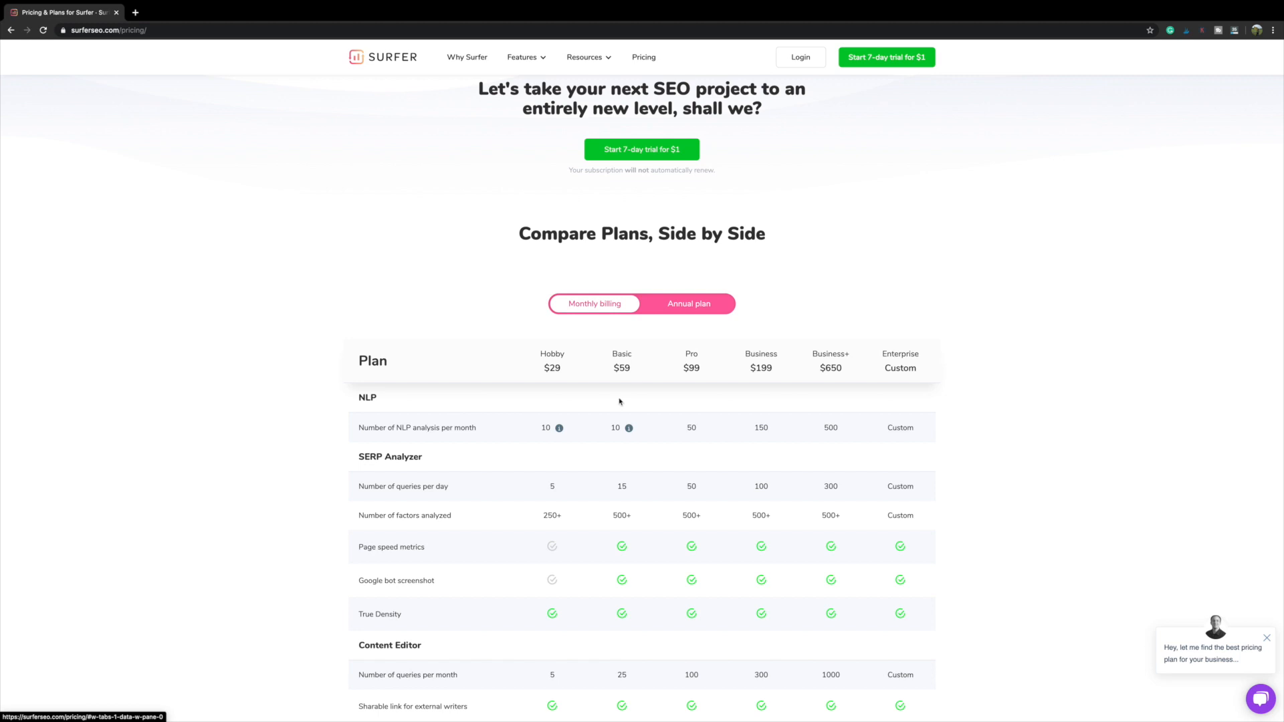
Step: Scroll through the plan comparison table and back up the page
scroll(624, 387, "down", 5)
scroll(616, 406, "down", 1)
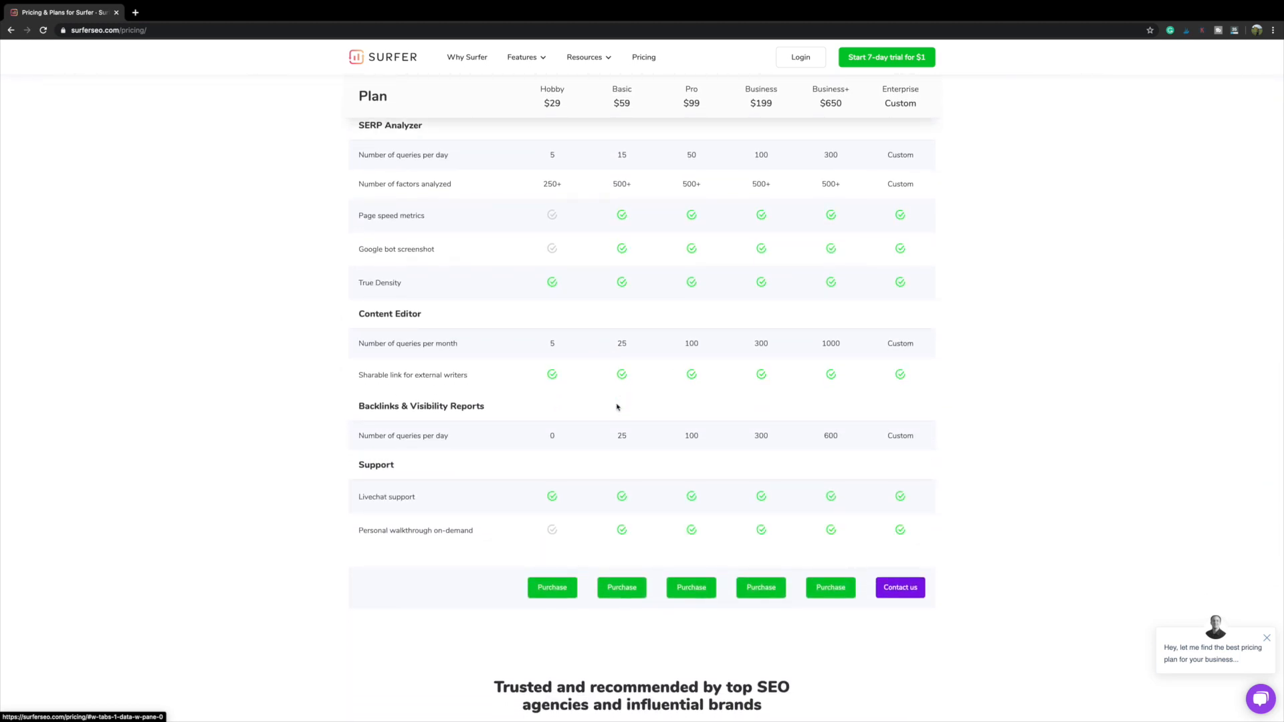
scroll(616, 406, "up", 4)
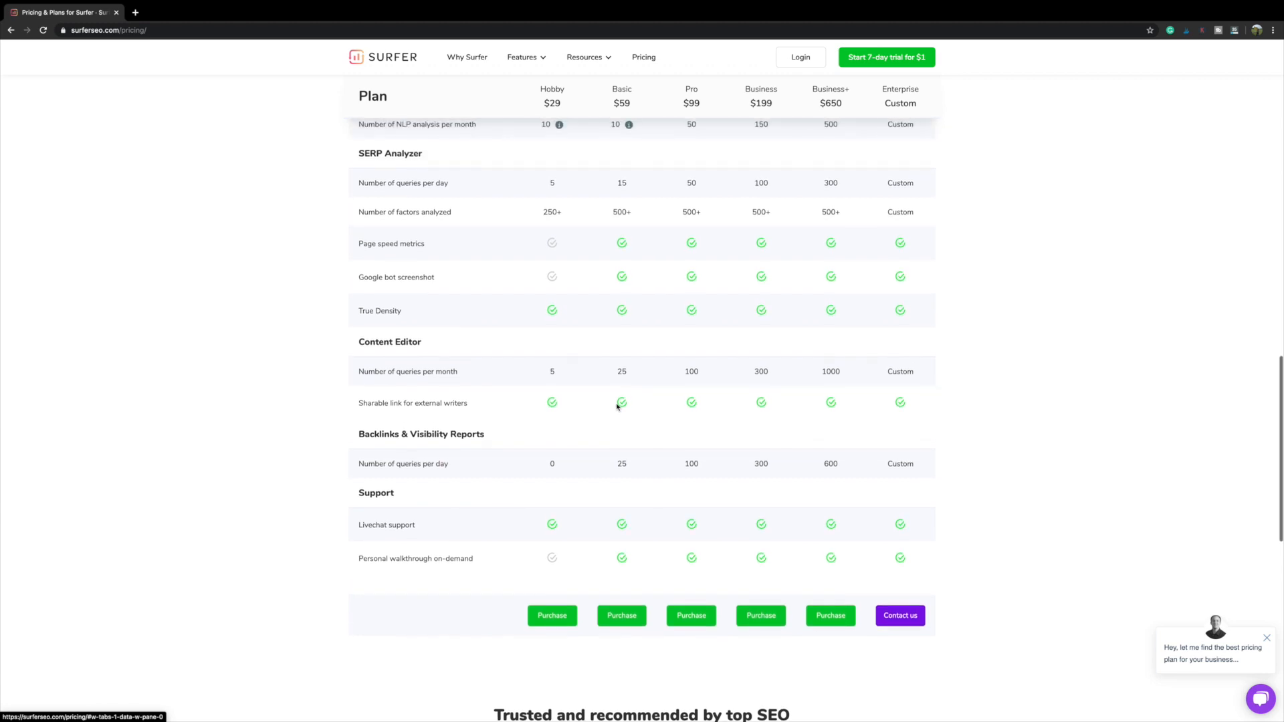
scroll(617, 407, "up", 2)
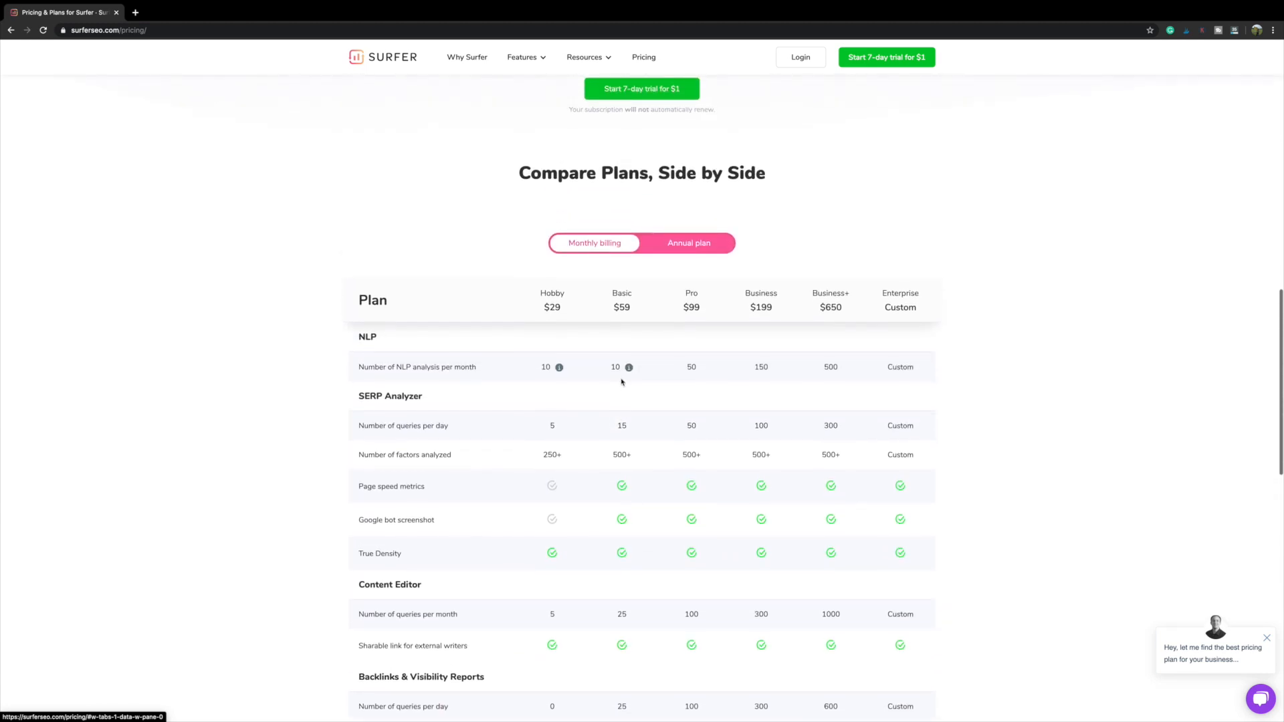
scroll(610, 370, "up", 1)
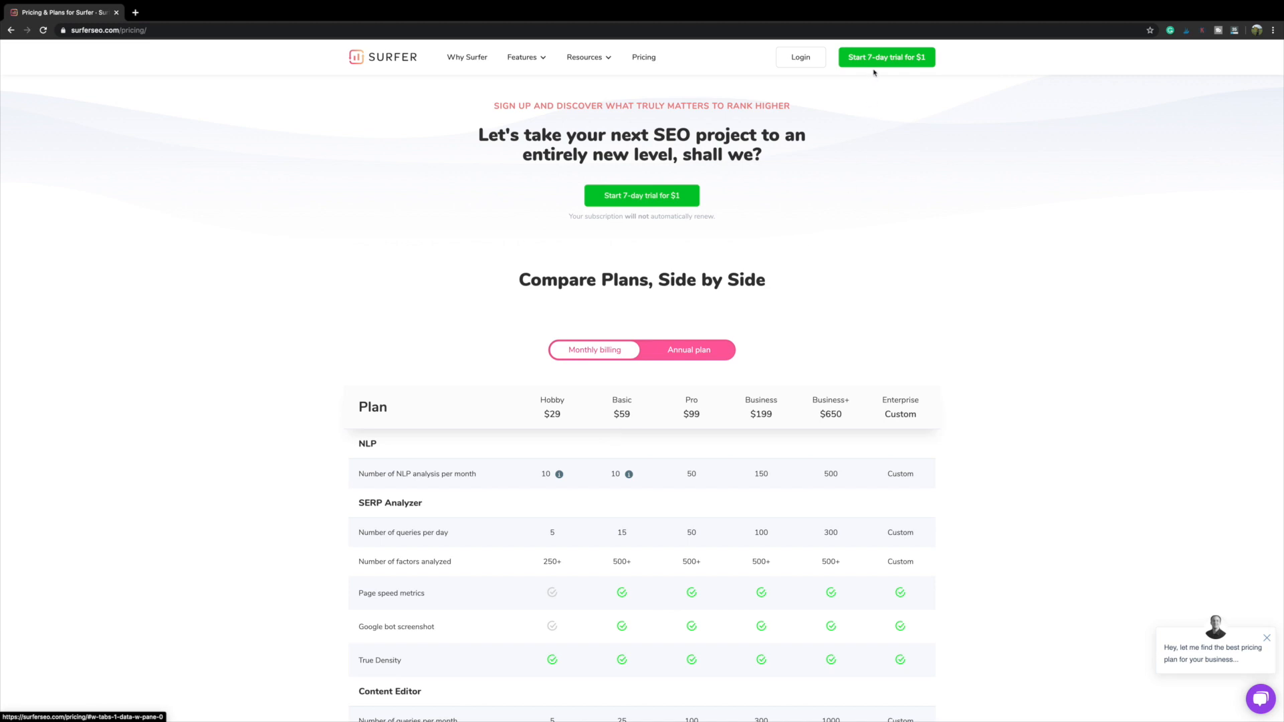
scroll(865, 165, "up", 4)
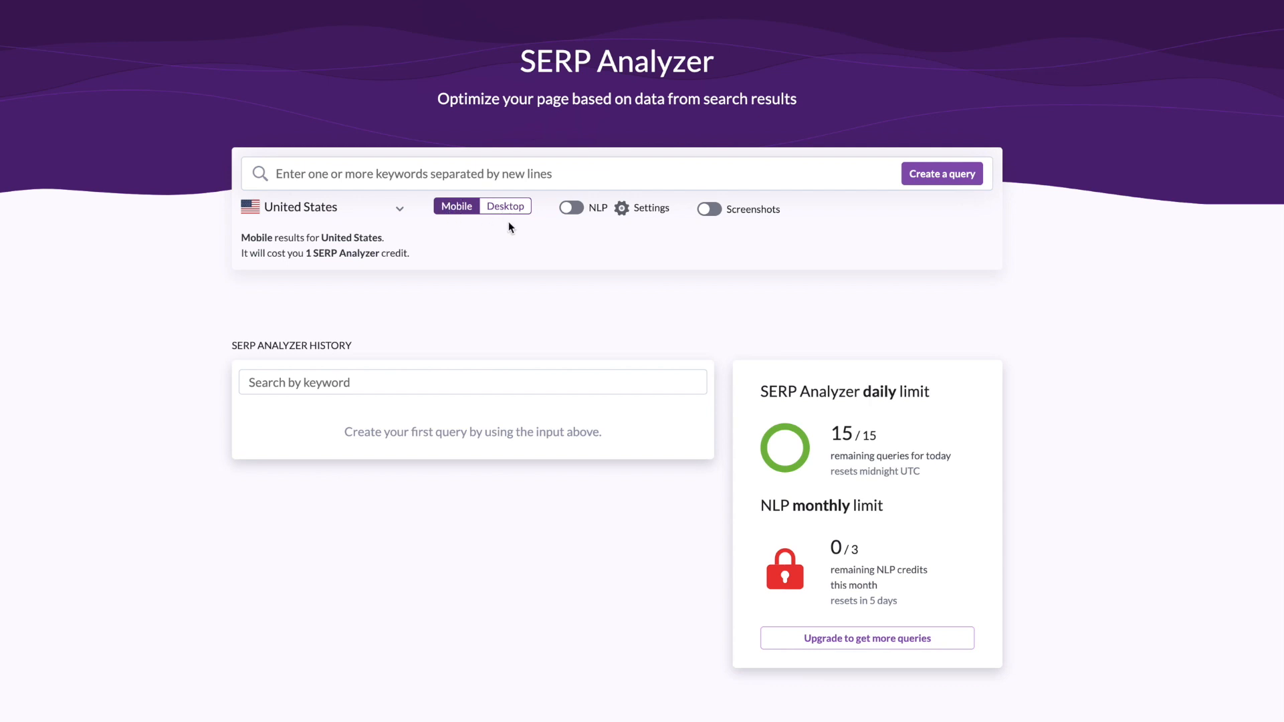
Step: Keep United States as the country and submit 'best backpack' as a new SERP Analyzer query
left_click(399, 208)
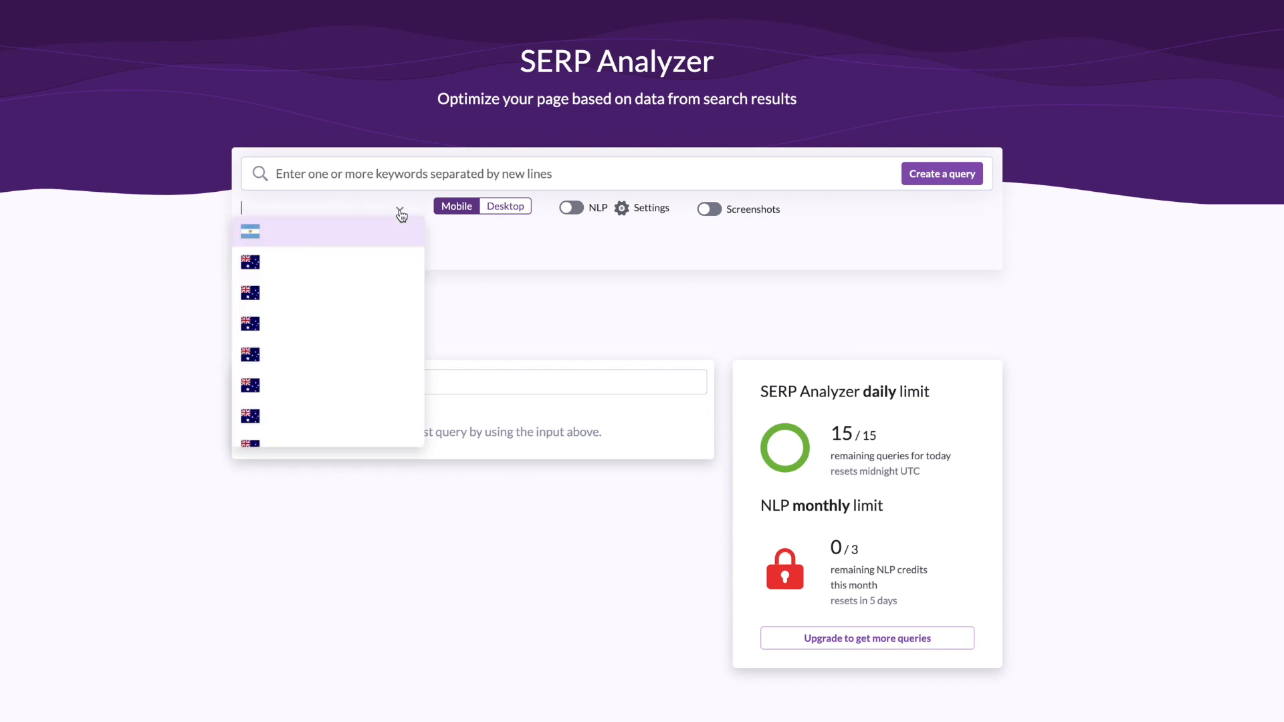
left_click(443, 248)
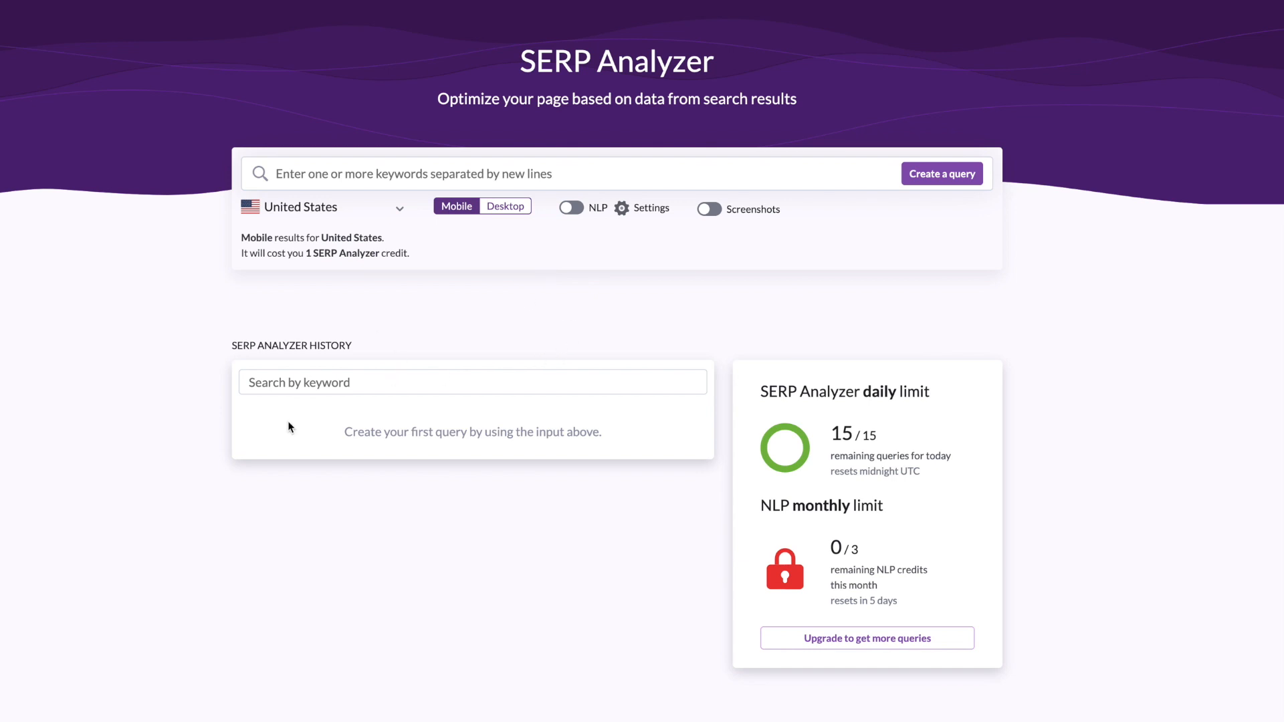
left_click(395, 170)
type("best bac")
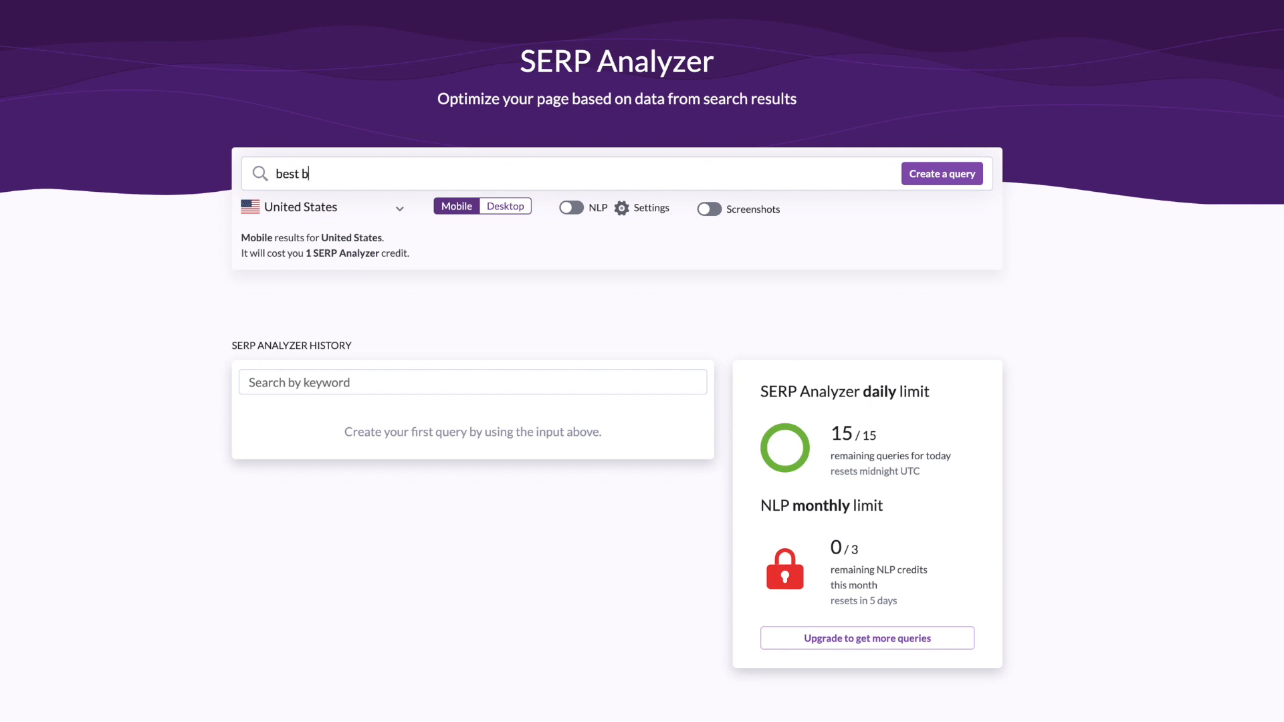
type("kpack")
left_click(961, 175)
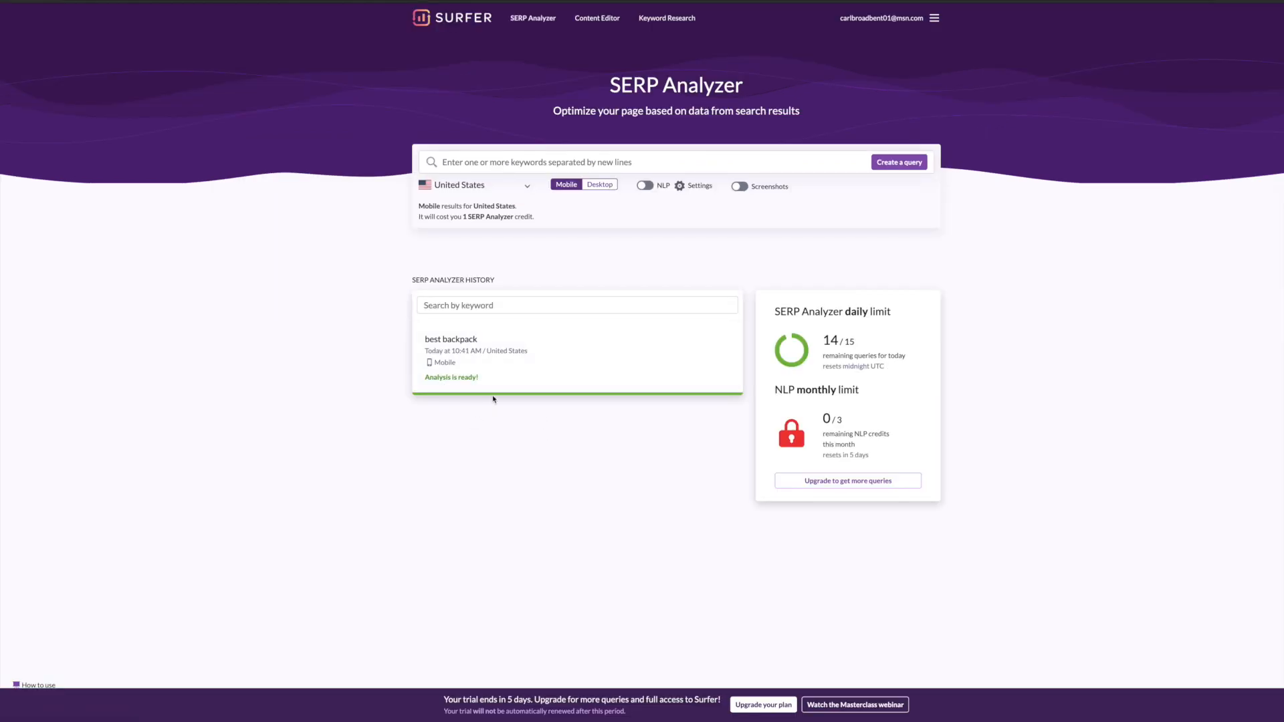
Step: Open the finished 'best backpack' analysis and inspect the average body word count chart points
left_click(489, 355)
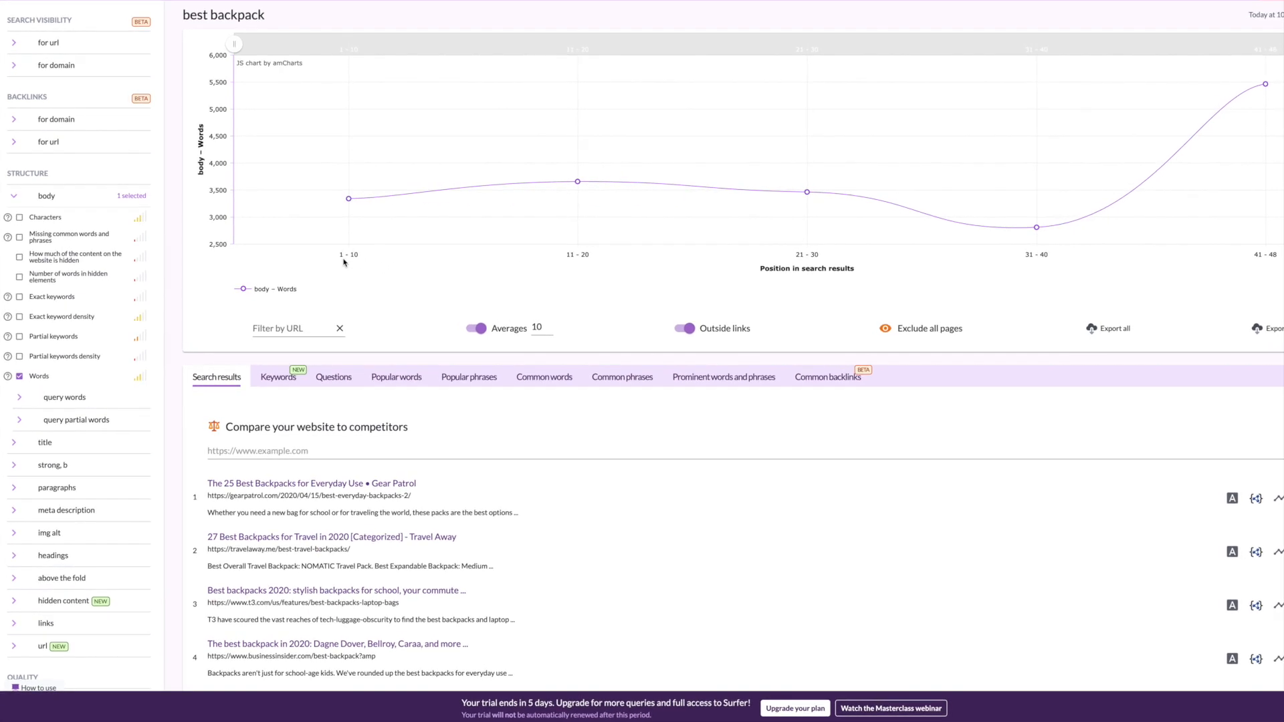
mouse_move(348, 198)
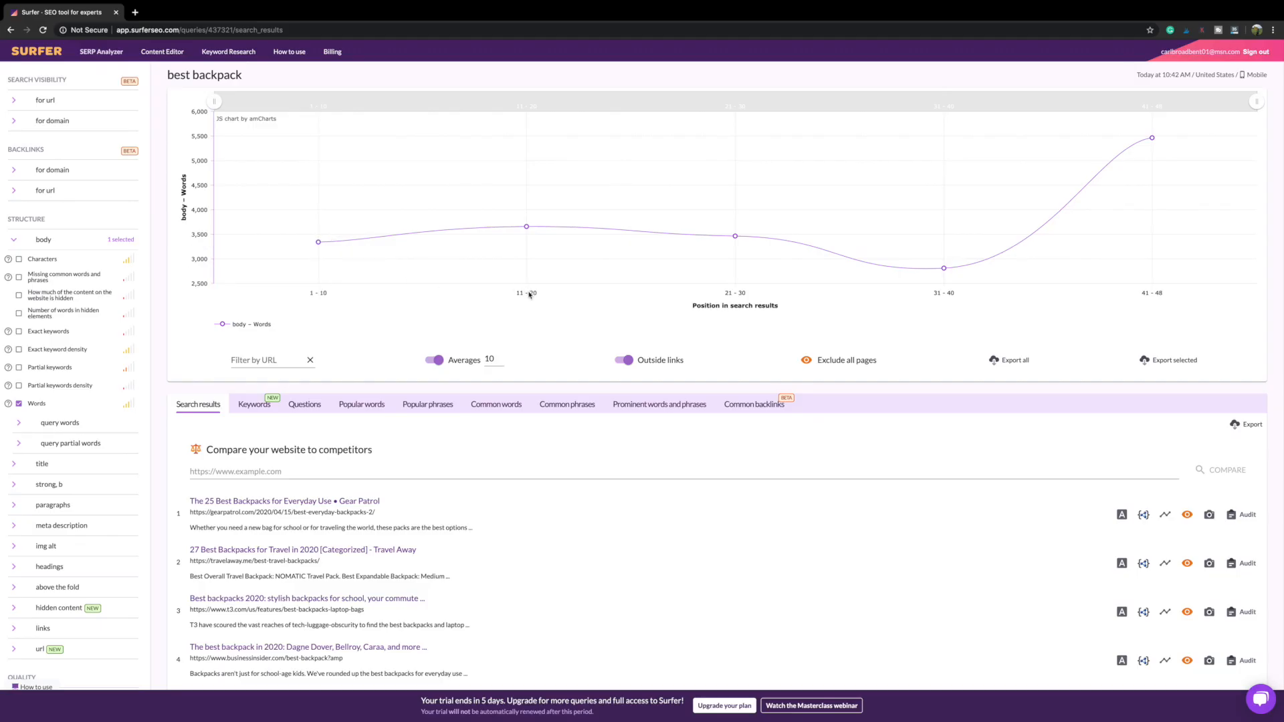
mouse_move(529, 229)
Step: Plot each result's body word count instead of averages and zoom the chart to positions 1–10
left_click(431, 362)
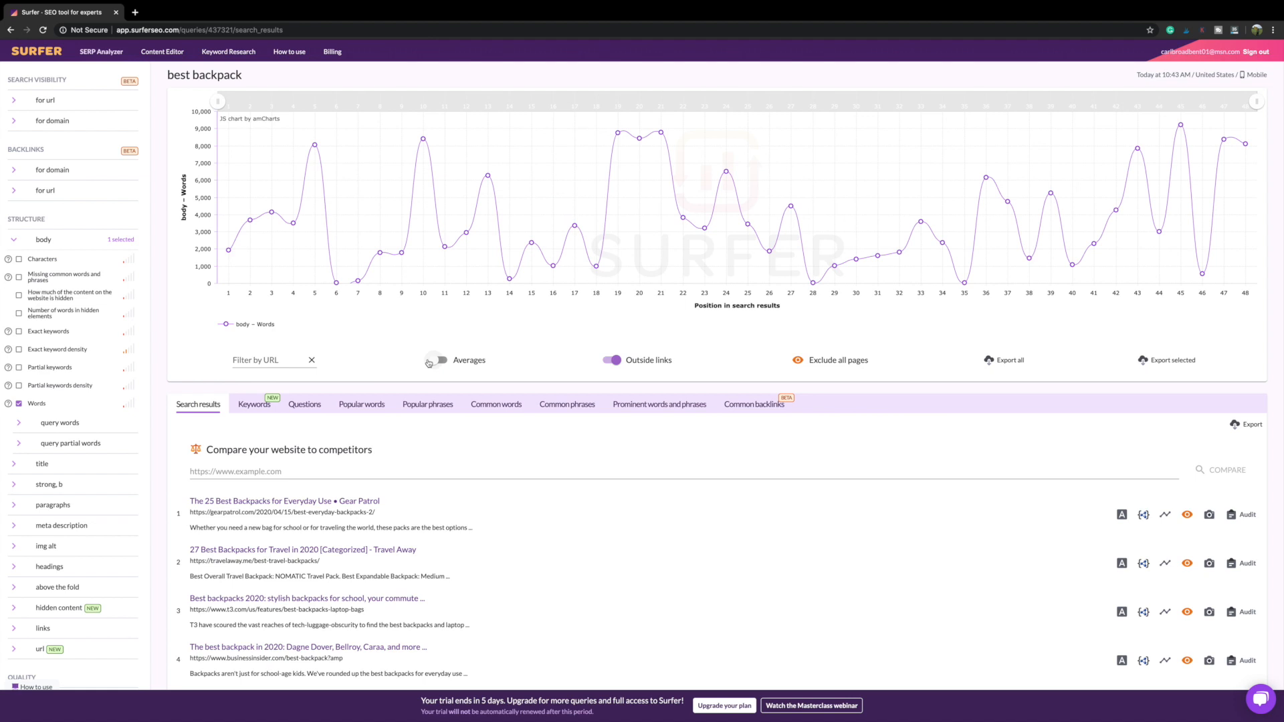
left_click(444, 363)
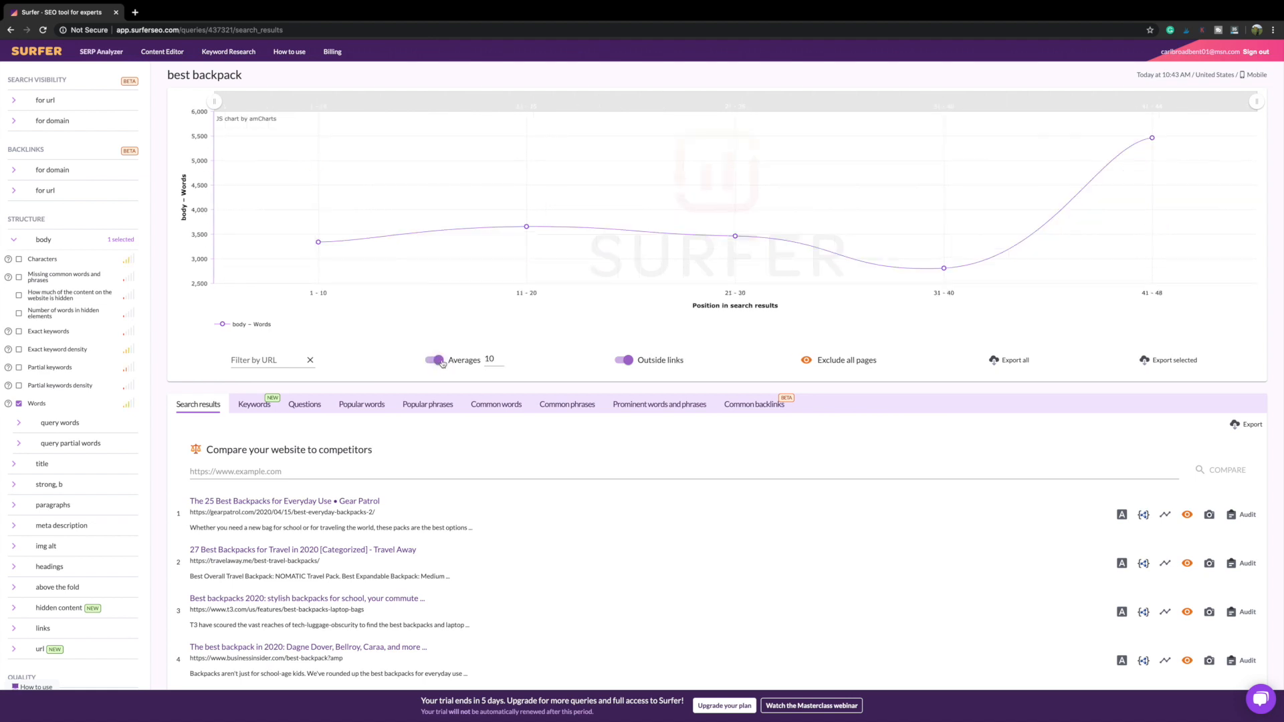
left_click(428, 361)
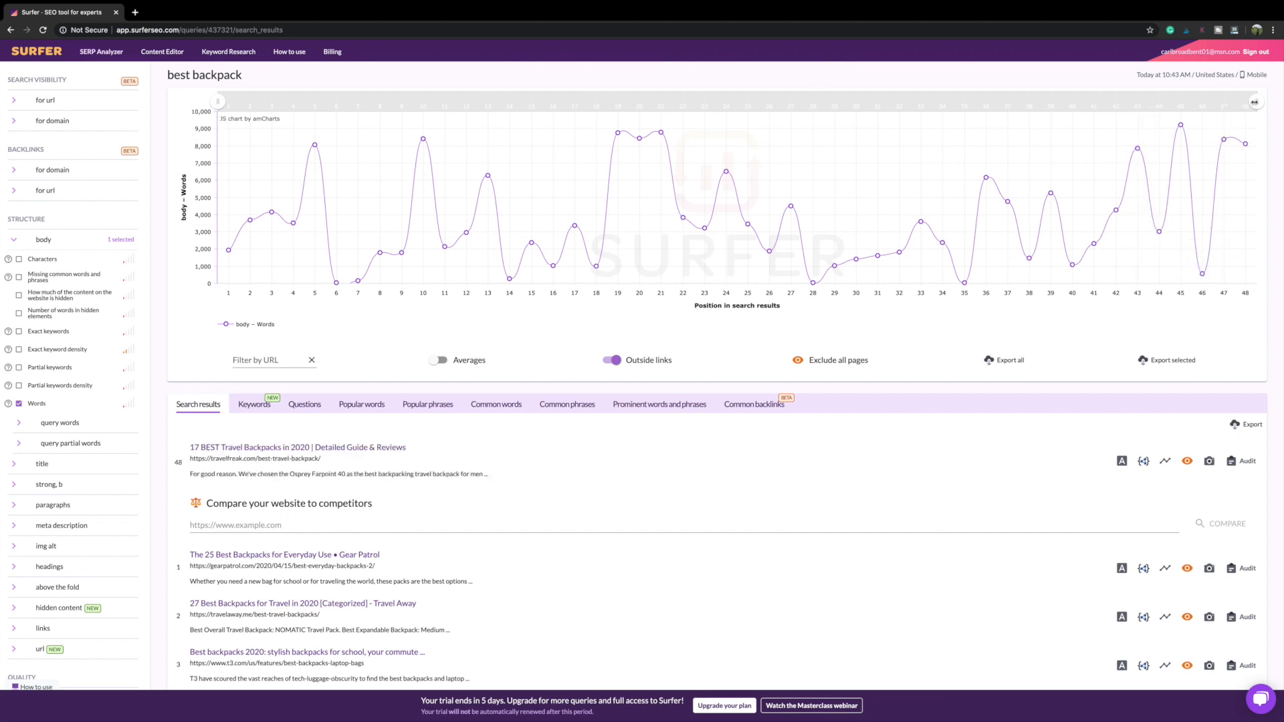
left_click_drag(1253, 102, 951, 109)
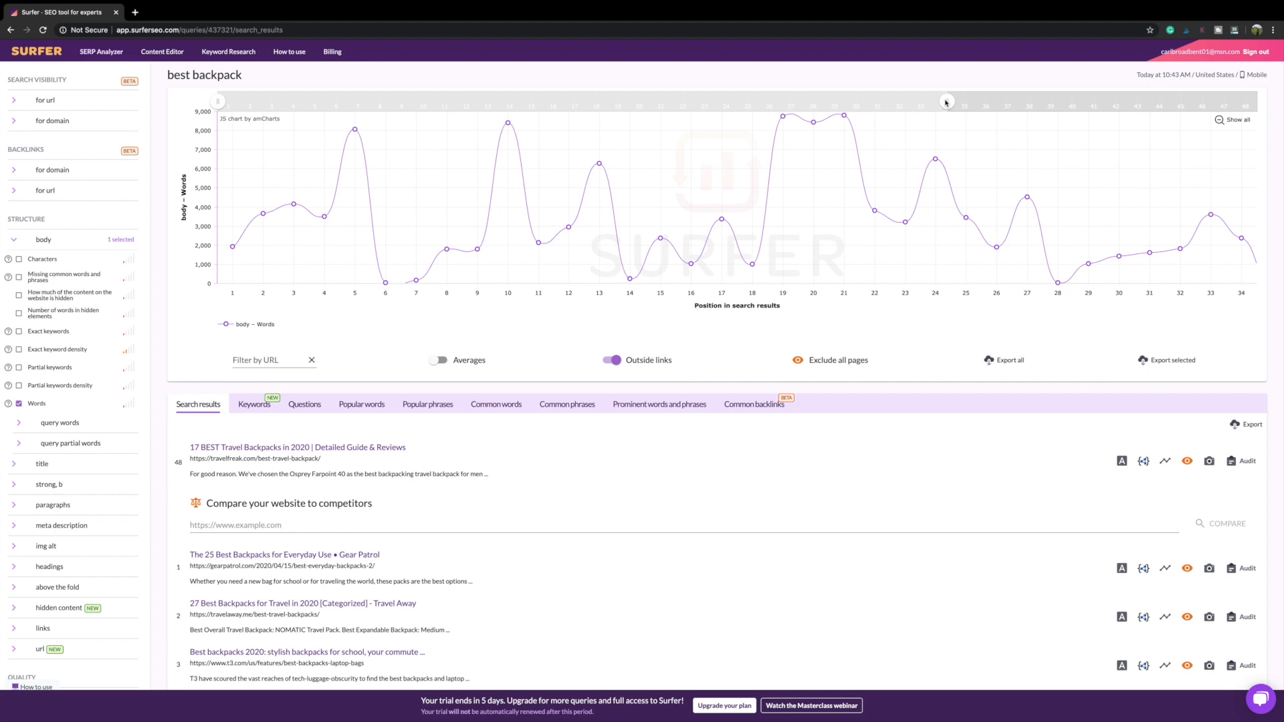
left_click_drag(947, 102, 423, 102)
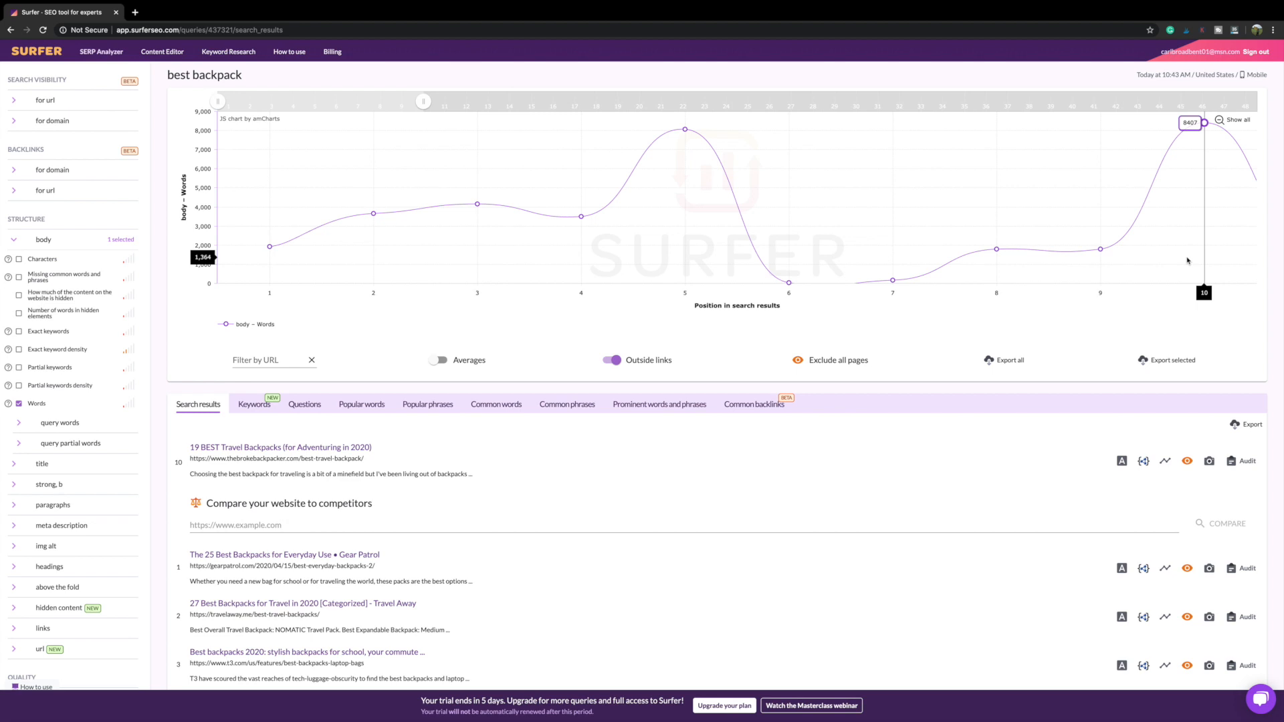
scroll(601, 358, "down", 3)
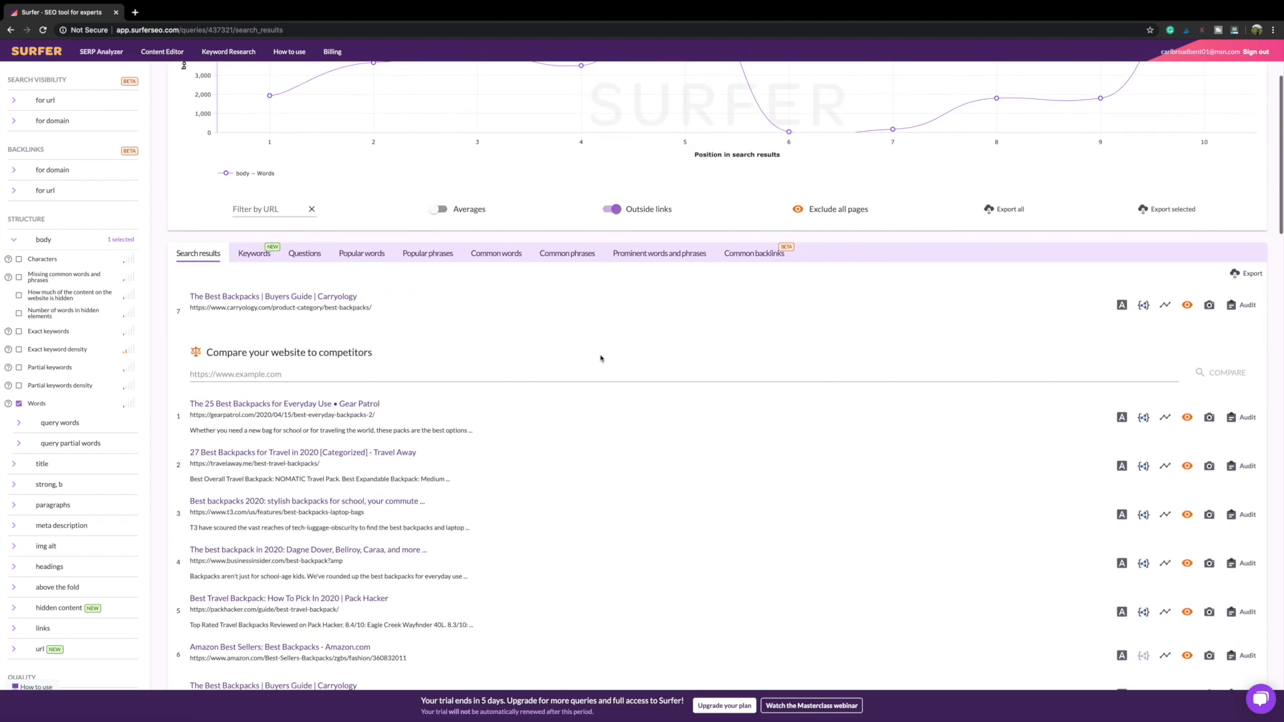
scroll(600, 359, "down", 3)
scroll(601, 359, "down", 2)
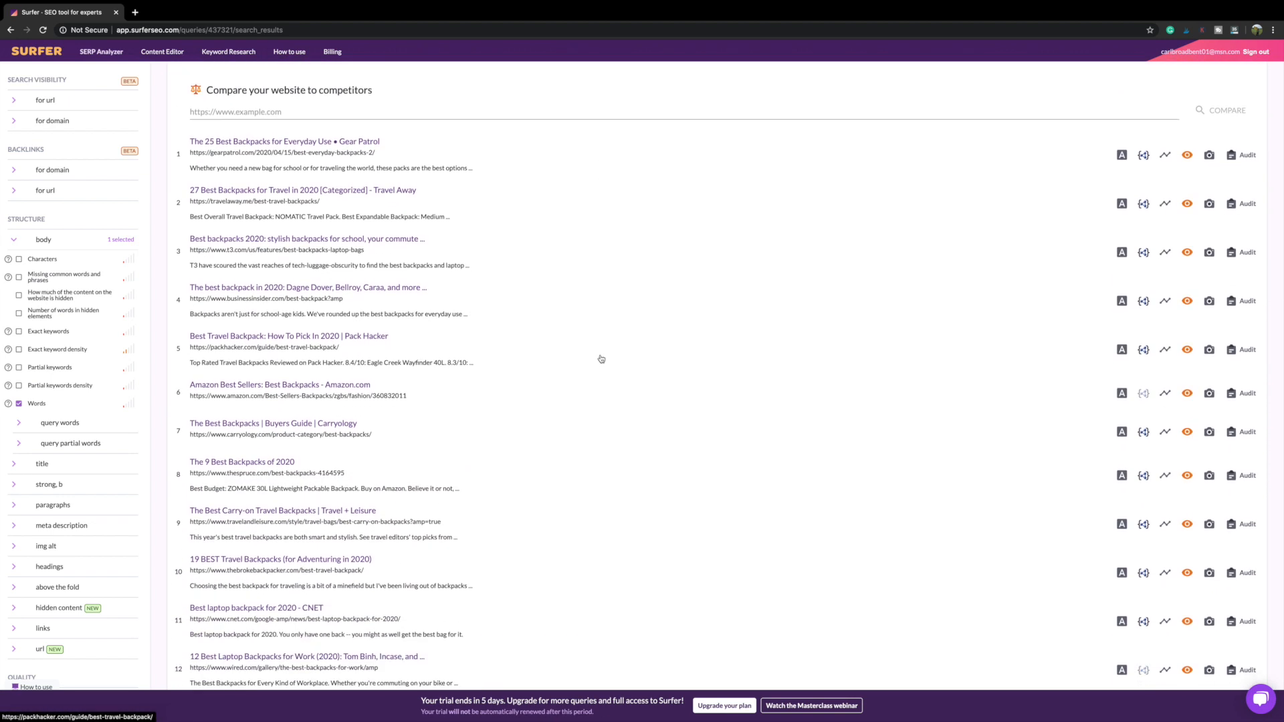
scroll(602, 359, "up", 1)
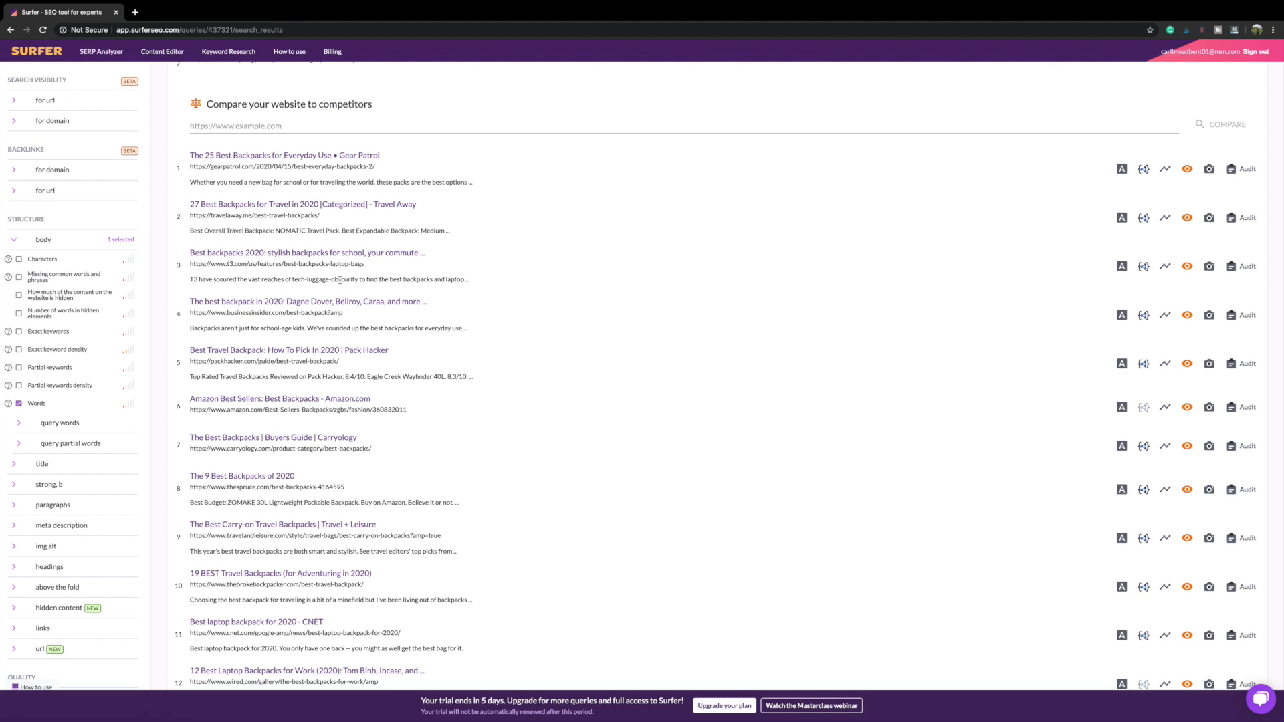
scroll(310, 312, "down", 1)
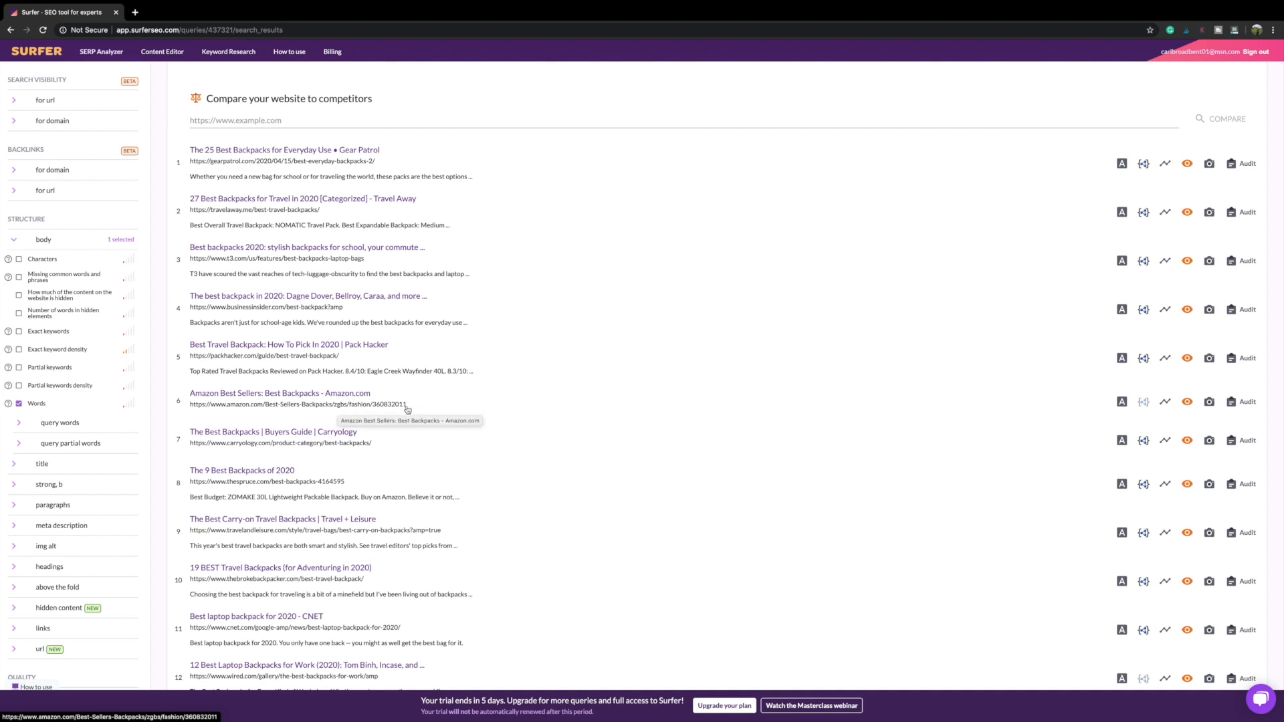
left_click(1188, 403)
scroll(302, 420, "down", 3)
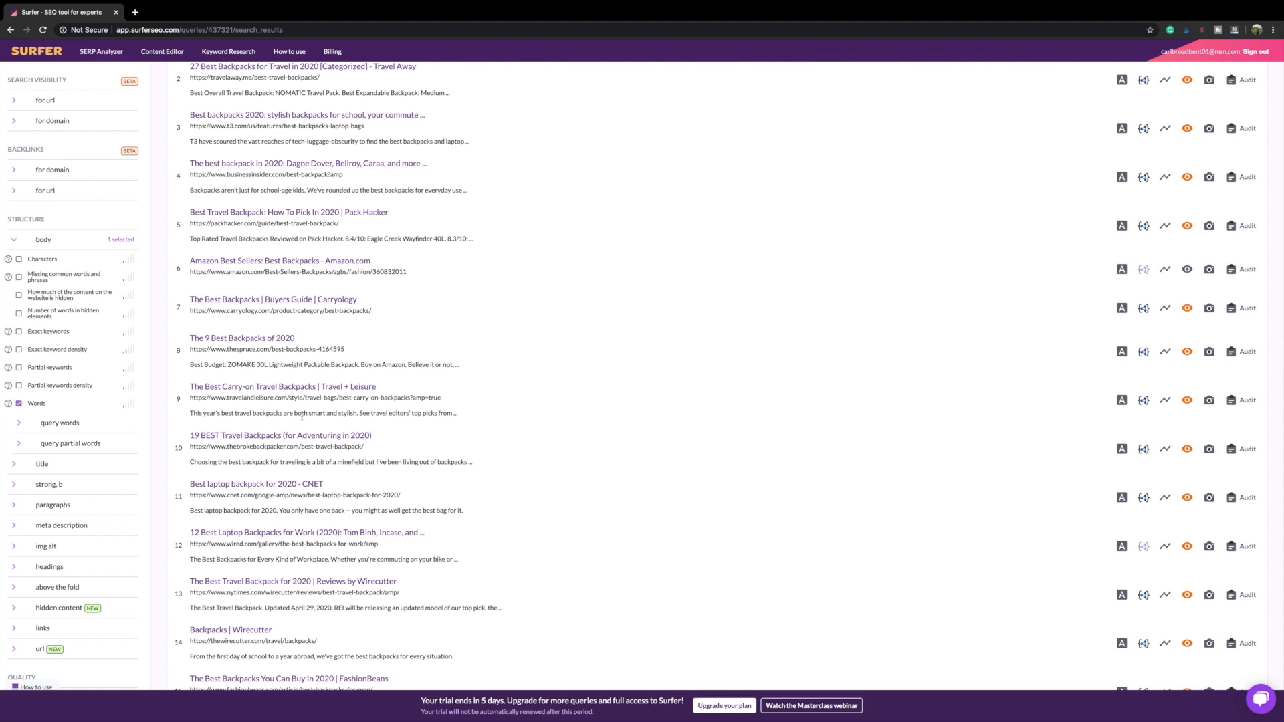
scroll(302, 417, "up", 5)
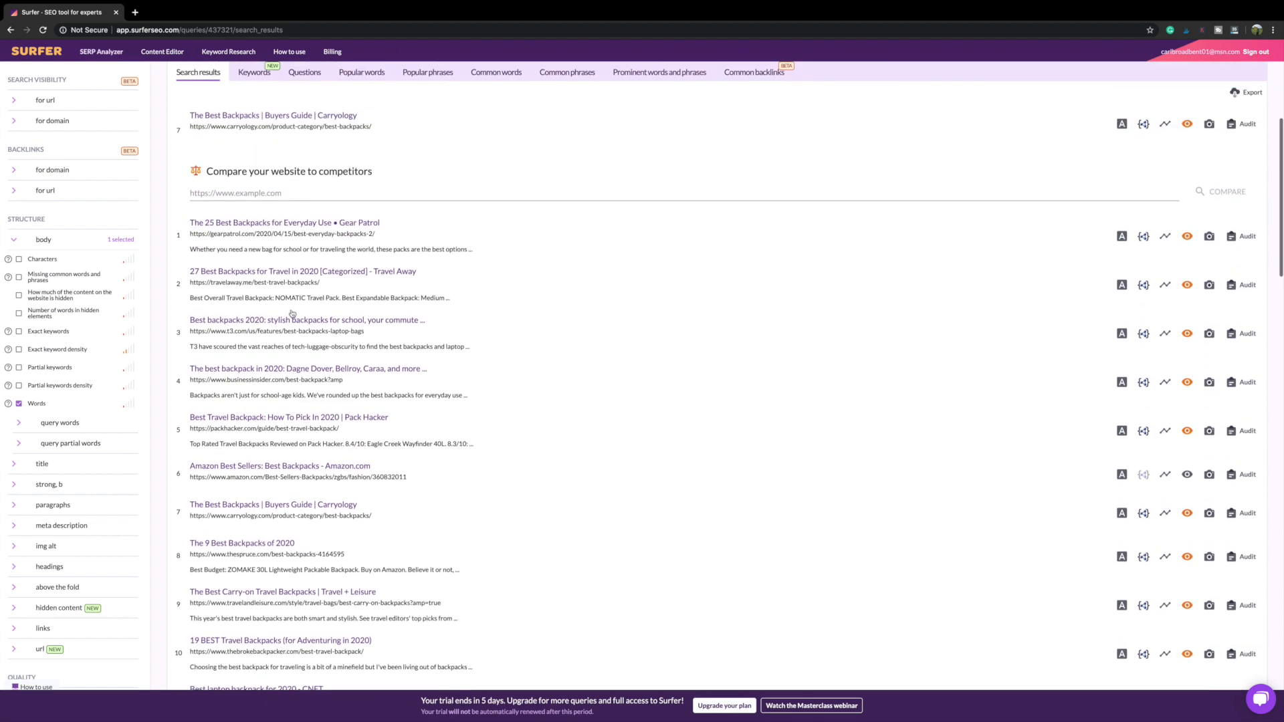
Step: Compare the t3.com best-backpacks page with competitors and open its audit (4 errors, 6 warnings)
scroll(312, 460, "up", 4)
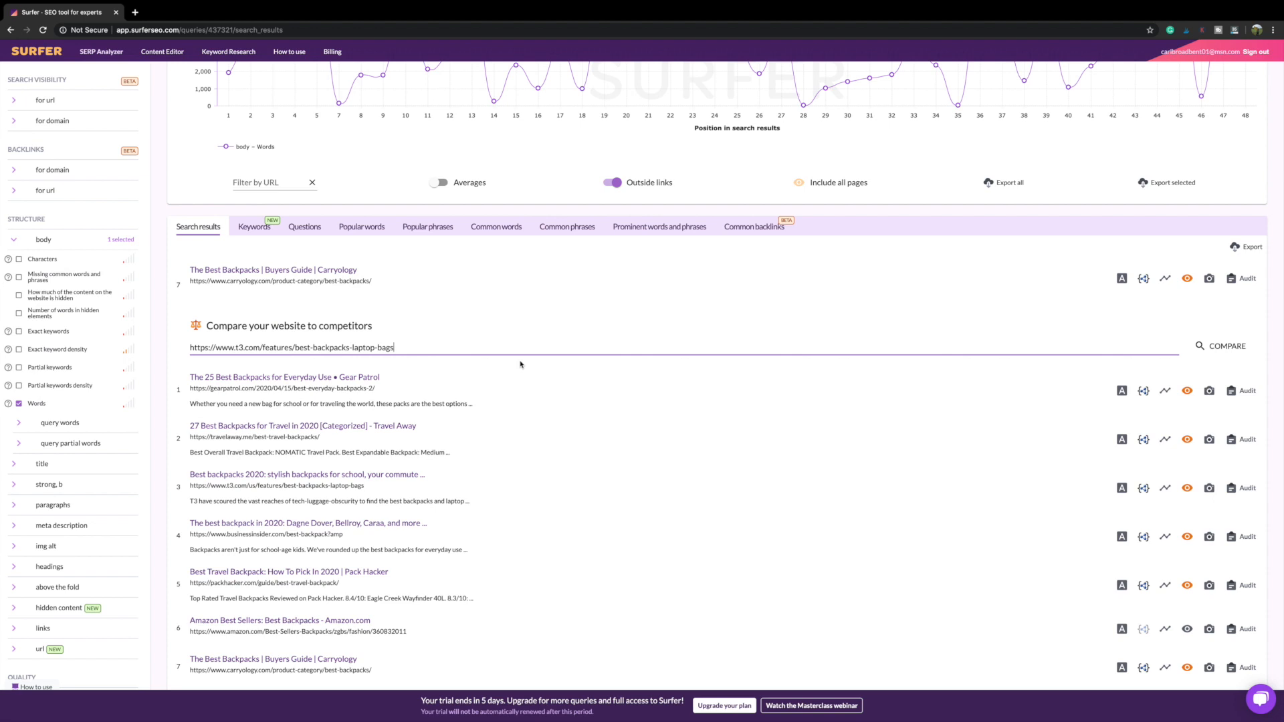
left_click(1224, 348)
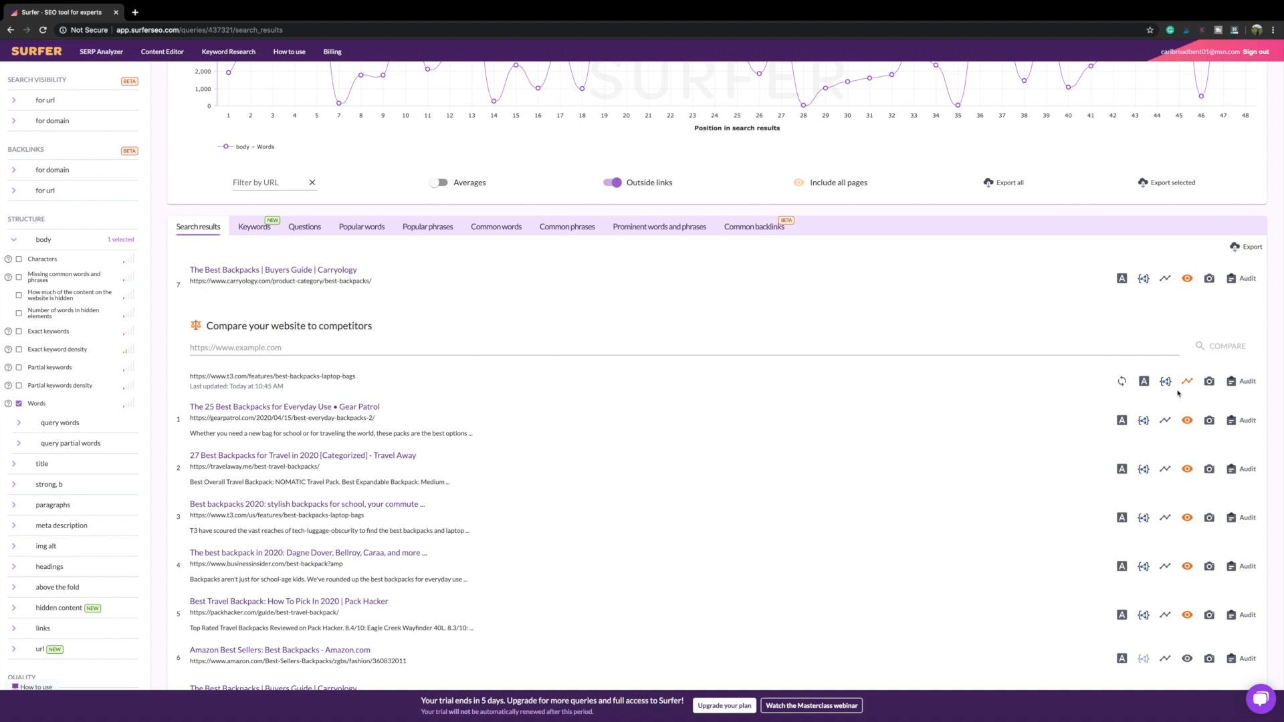
left_click(1247, 382)
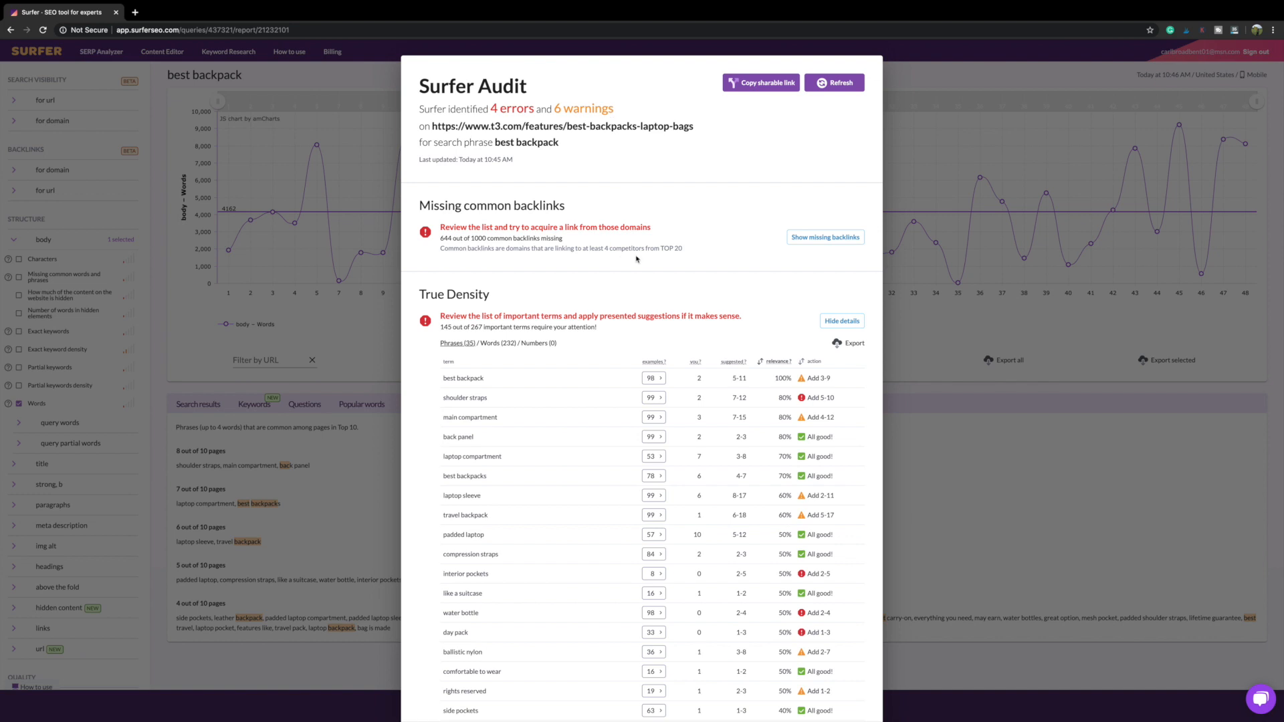
scroll(622, 254, "down", 1)
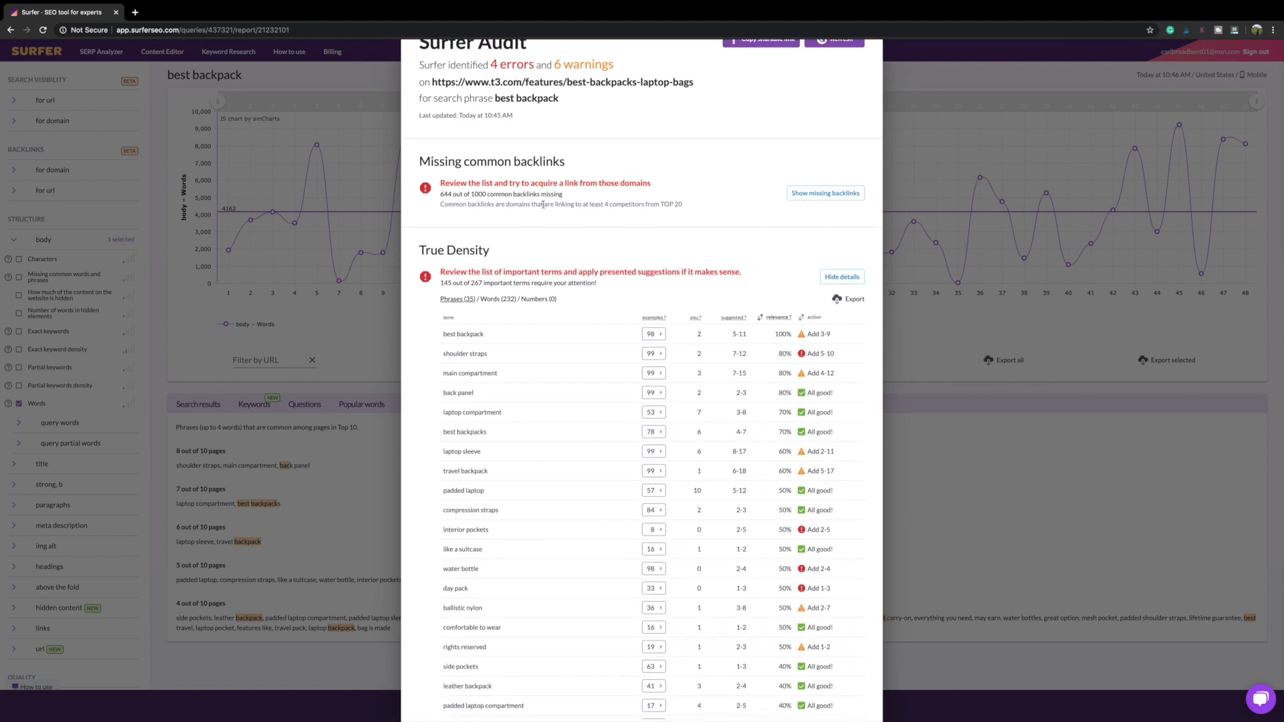
left_click(800, 196)
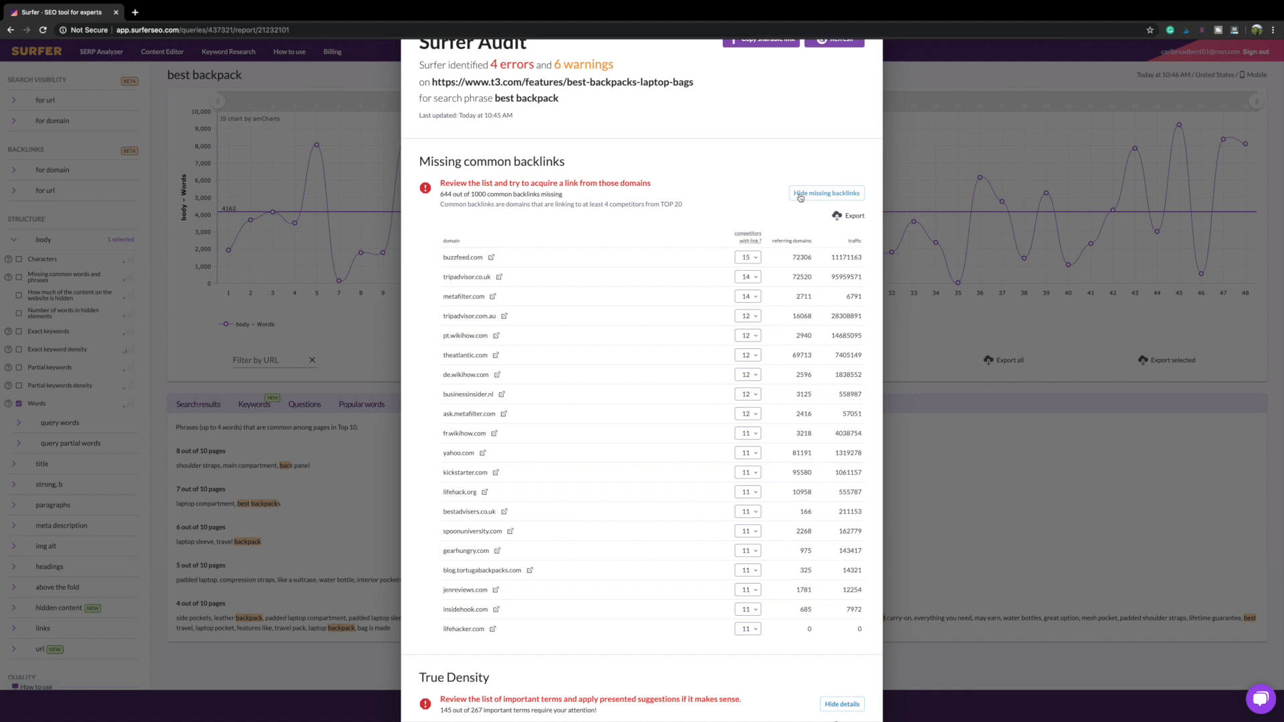
left_click(800, 194)
scroll(585, 273, "down", 2)
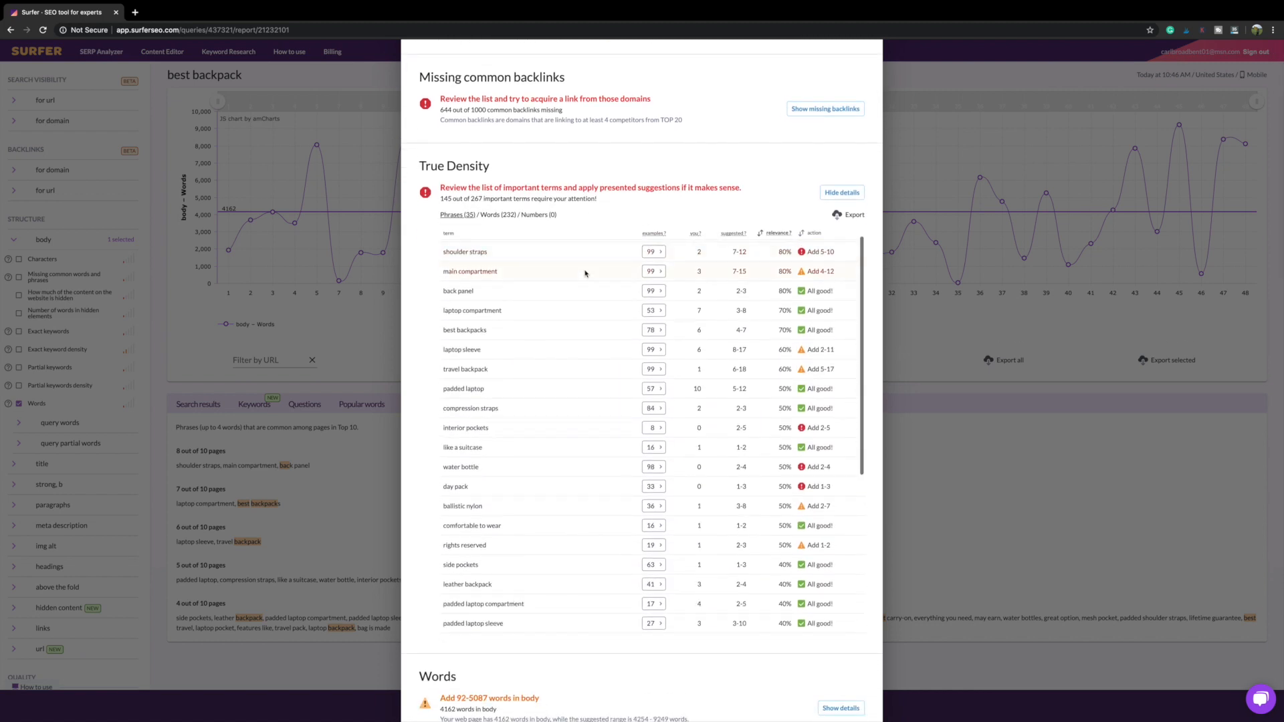
scroll(582, 327, "up", 1)
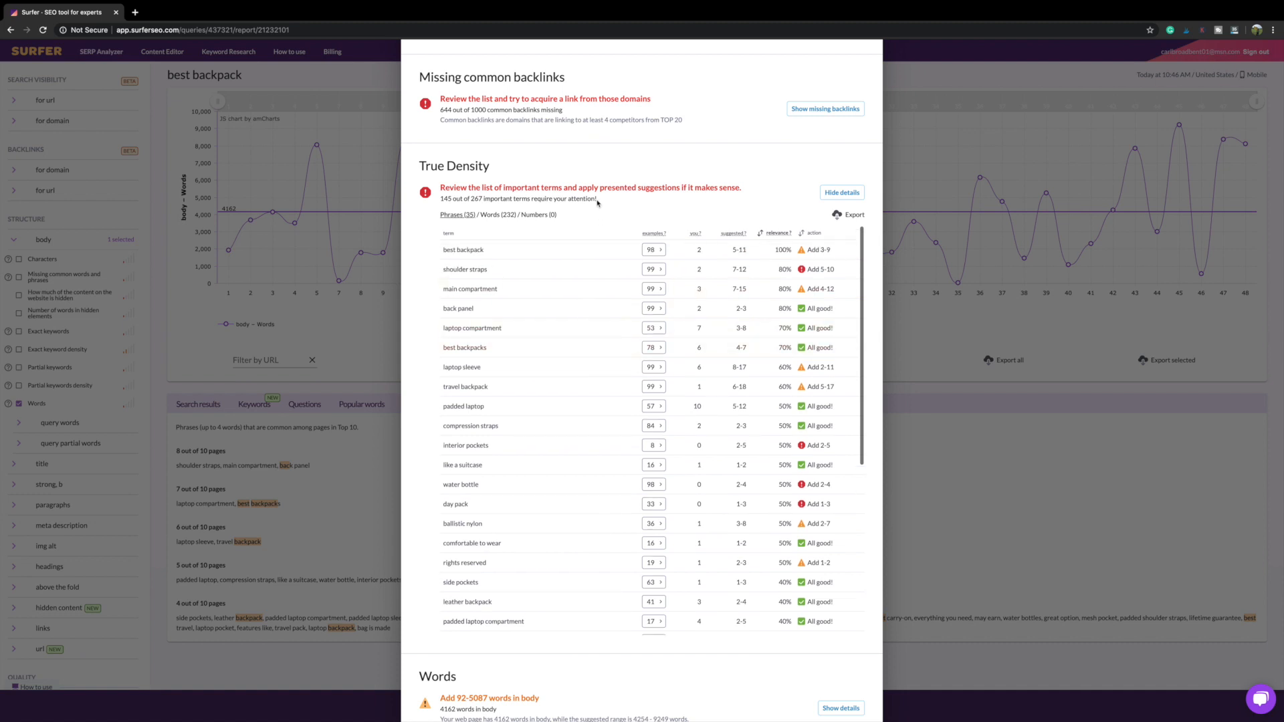
scroll(595, 206, "down", 1)
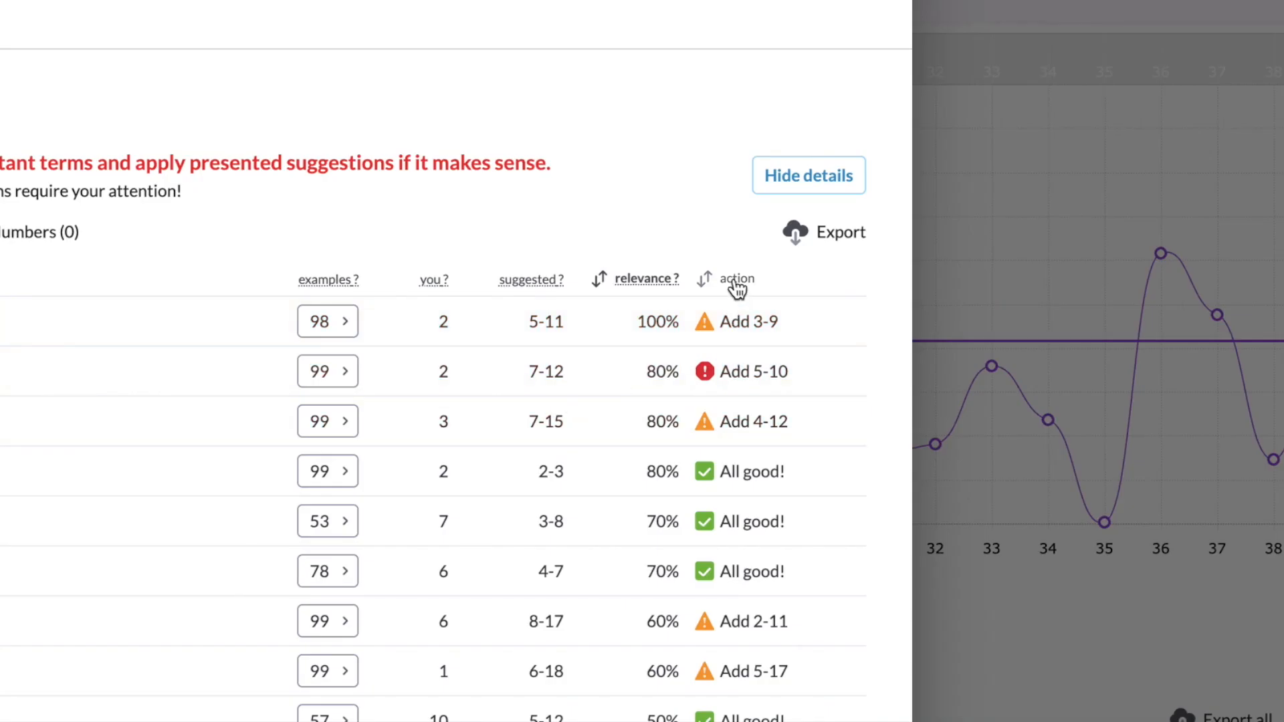
Step: Sort True Density terms by recommended action, then review the Words section's 4254-9249 suggestion
left_click(735, 287)
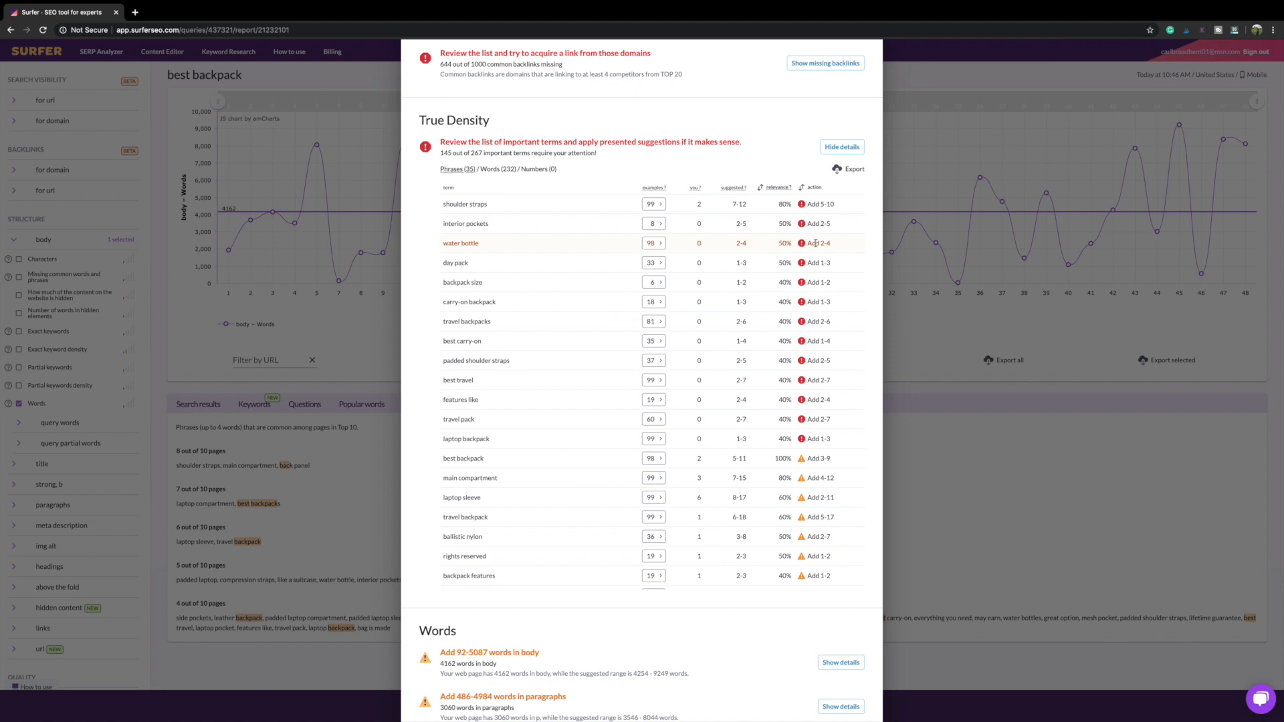
scroll(766, 335, "down", 5)
scroll(793, 319, "down", 5)
scroll(796, 308, "up", 8)
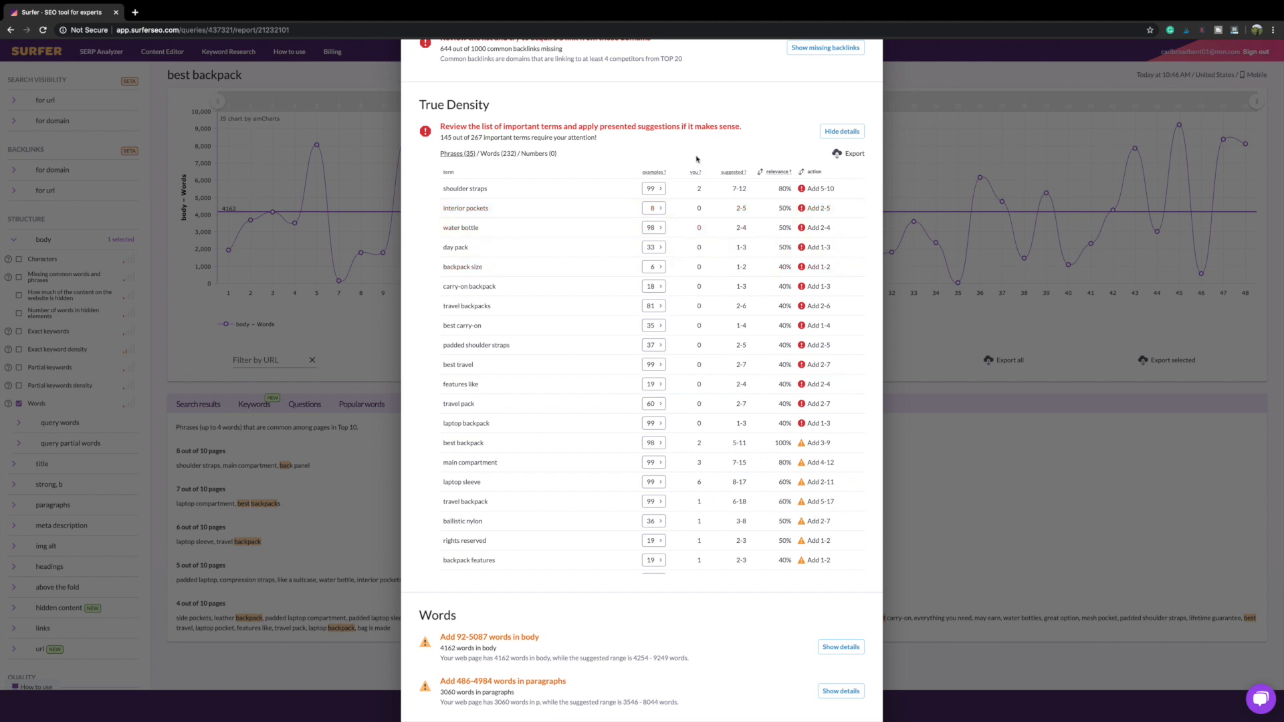
scroll(668, 188, "down", 10)
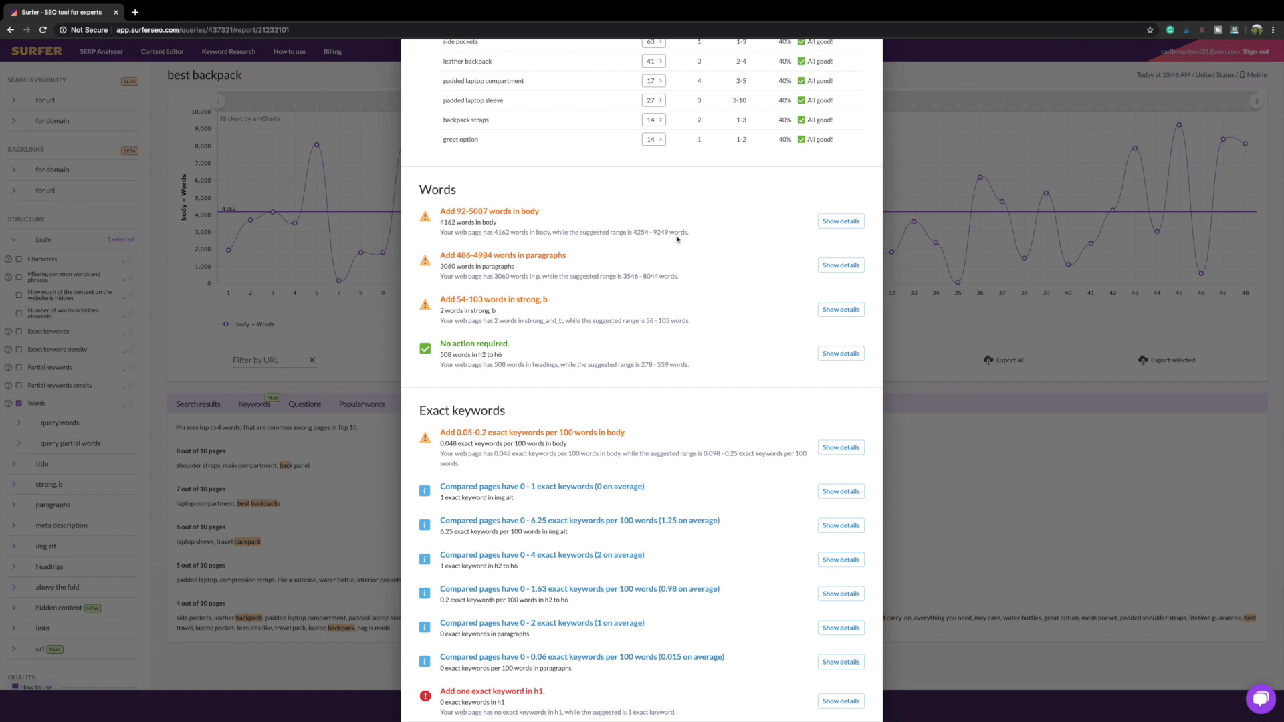
left_click(830, 224)
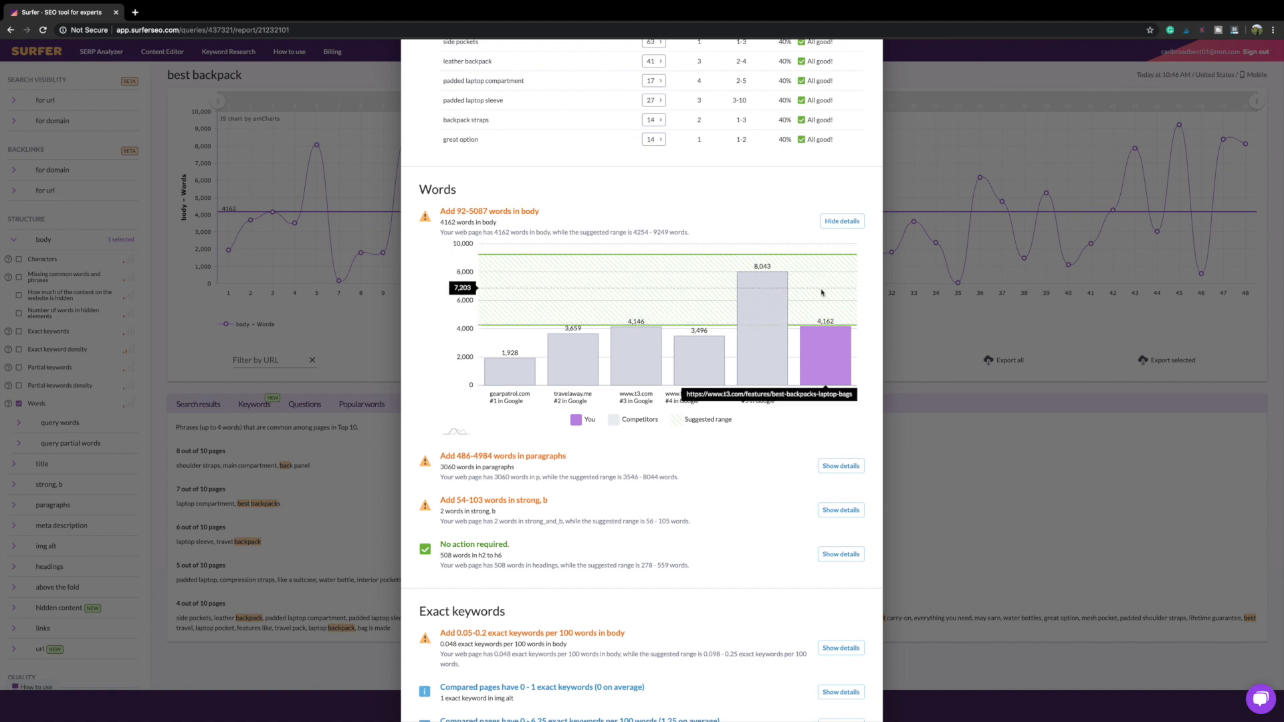
left_click(841, 221)
scroll(599, 289, "down", 6)
scroll(599, 289, "down", 2)
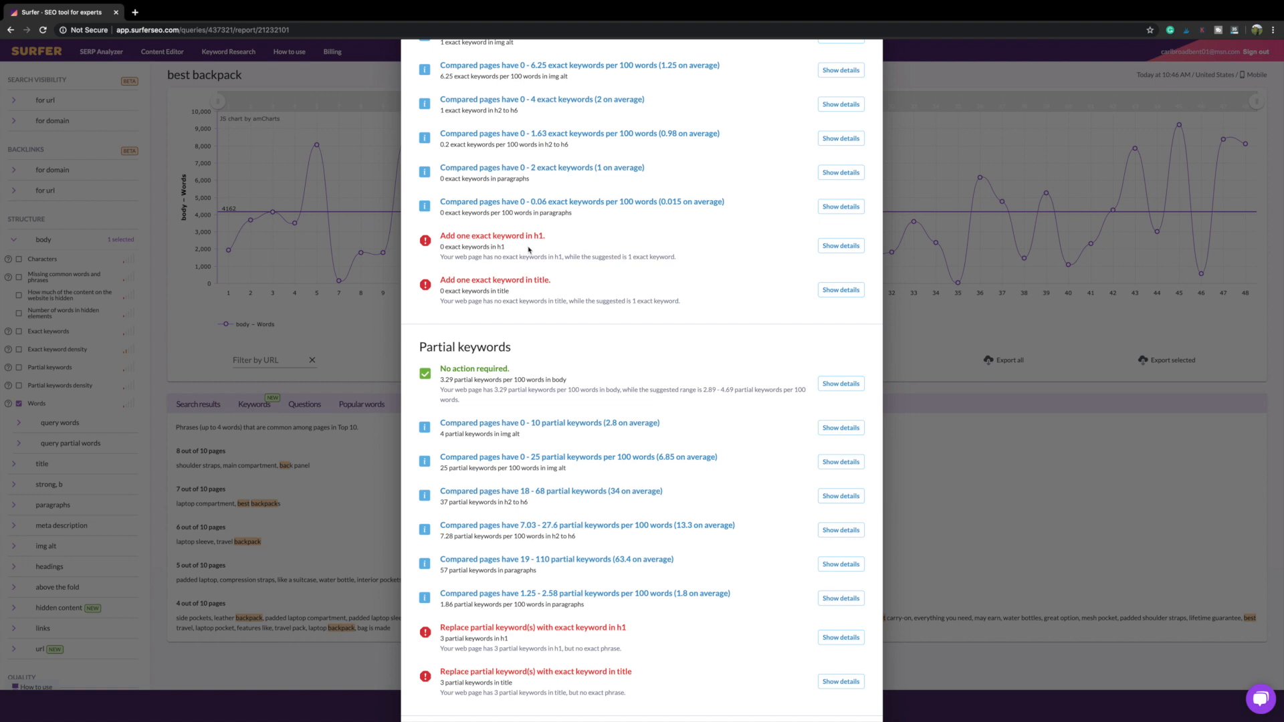
scroll(575, 287, "down", 1)
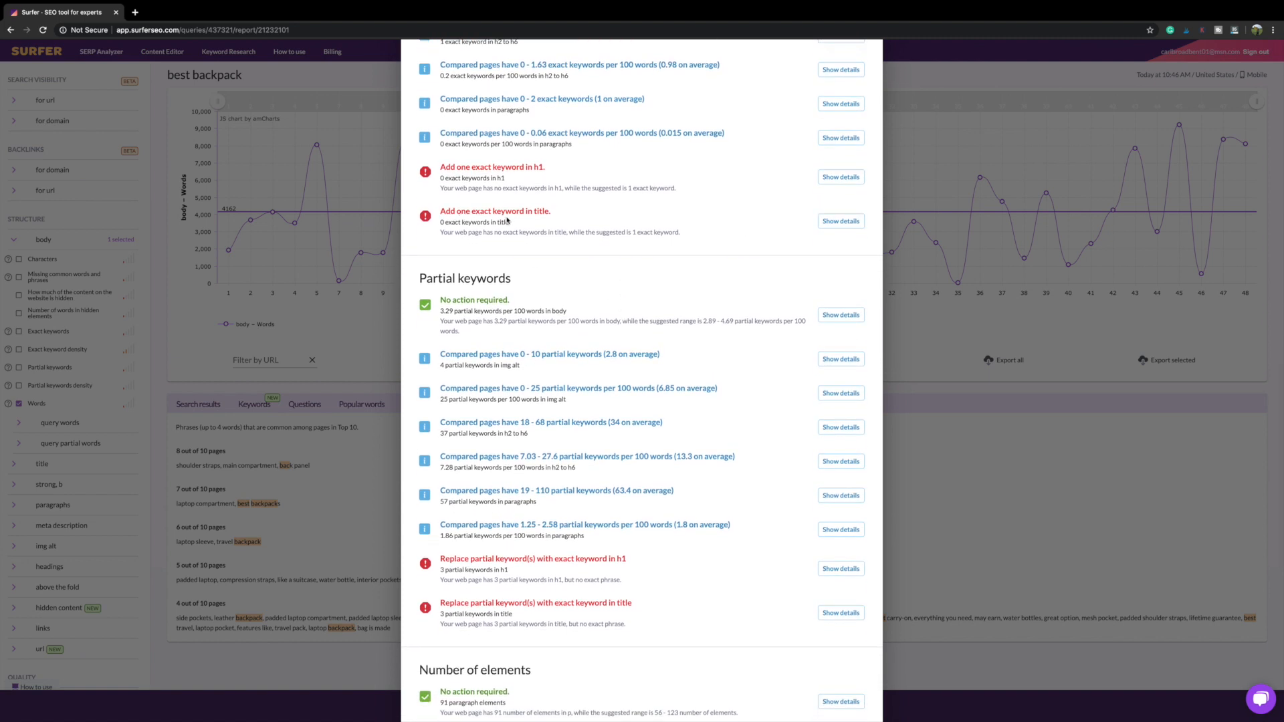
scroll(523, 218, "down", 2)
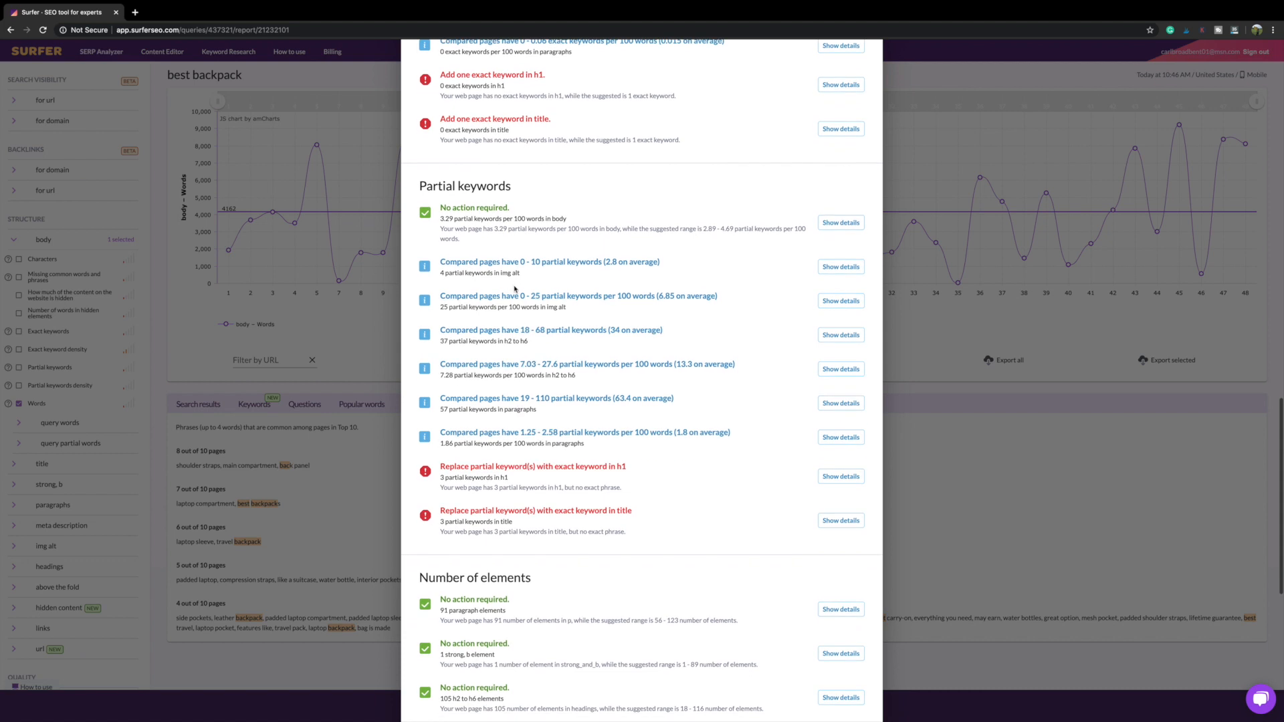
scroll(514, 286, "down", 2)
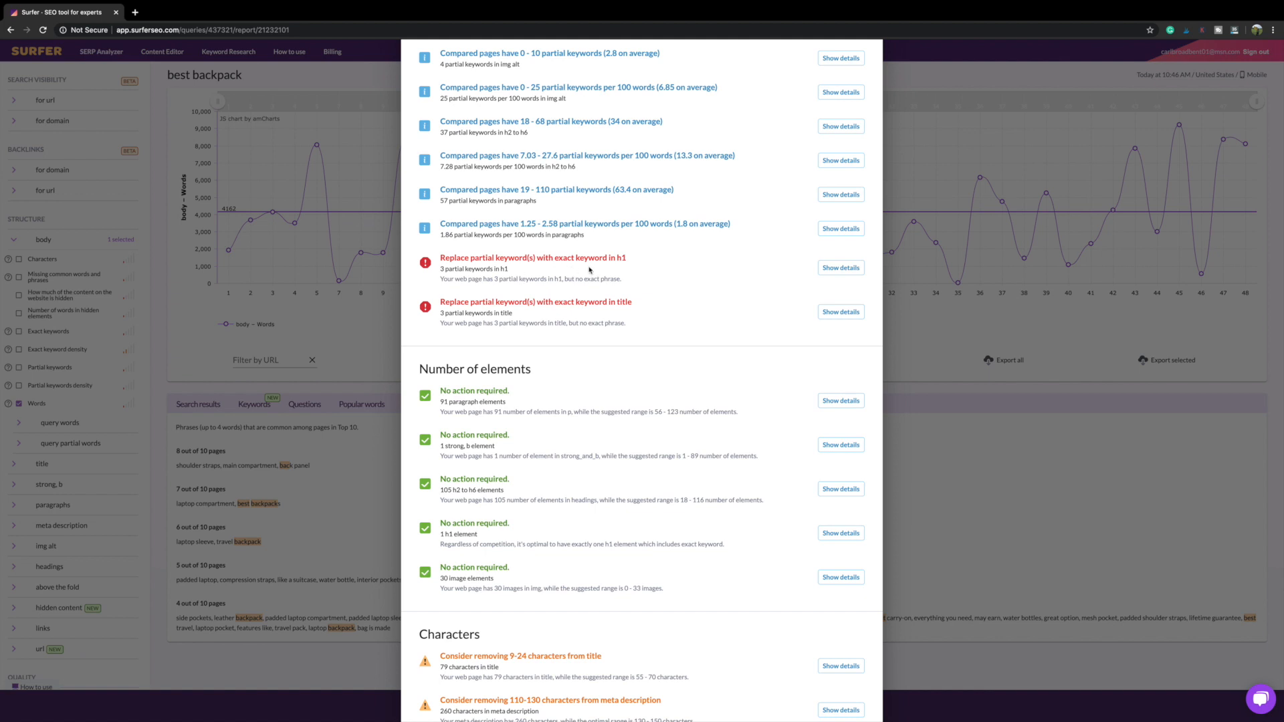
scroll(589, 271, "down", 1)
scroll(589, 273, "down", 2)
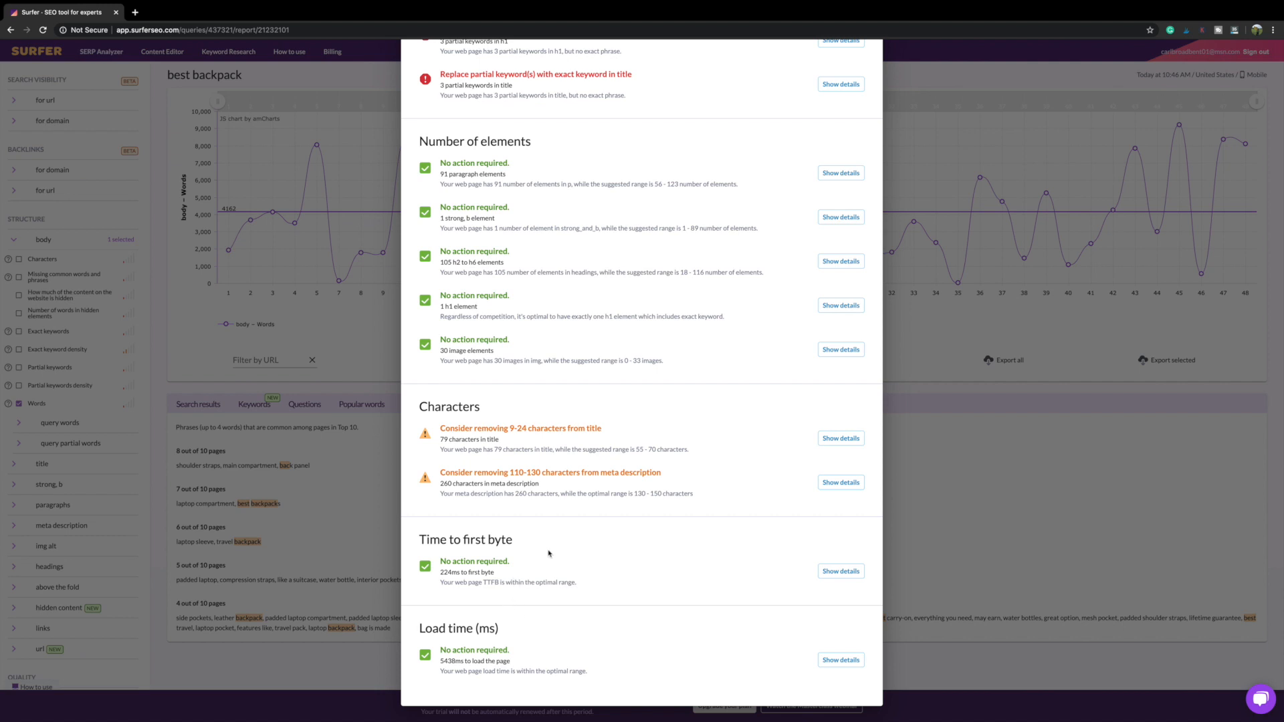
Step: Scroll back to the top of the T3 audit report
scroll(549, 554, "up", 20)
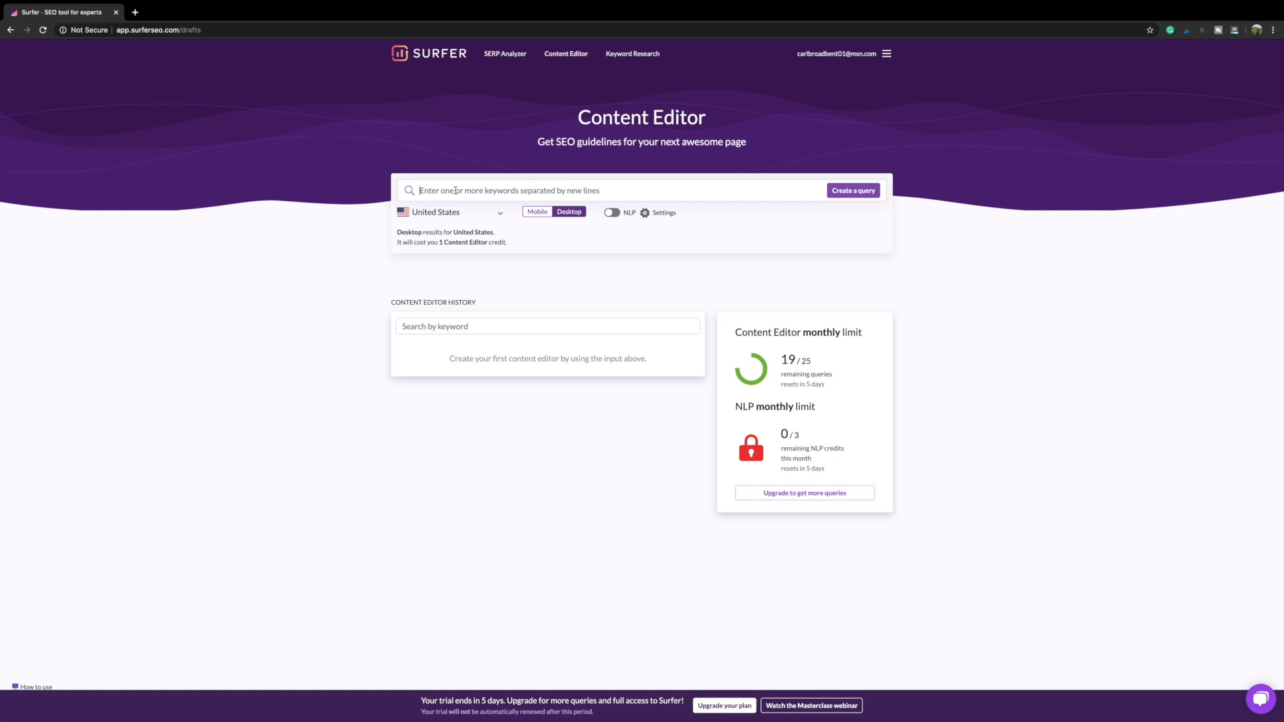
Step: Enter 'best backpack' as the keyword, choose Mobile results, and create the Content Editor draft
type("bestb")
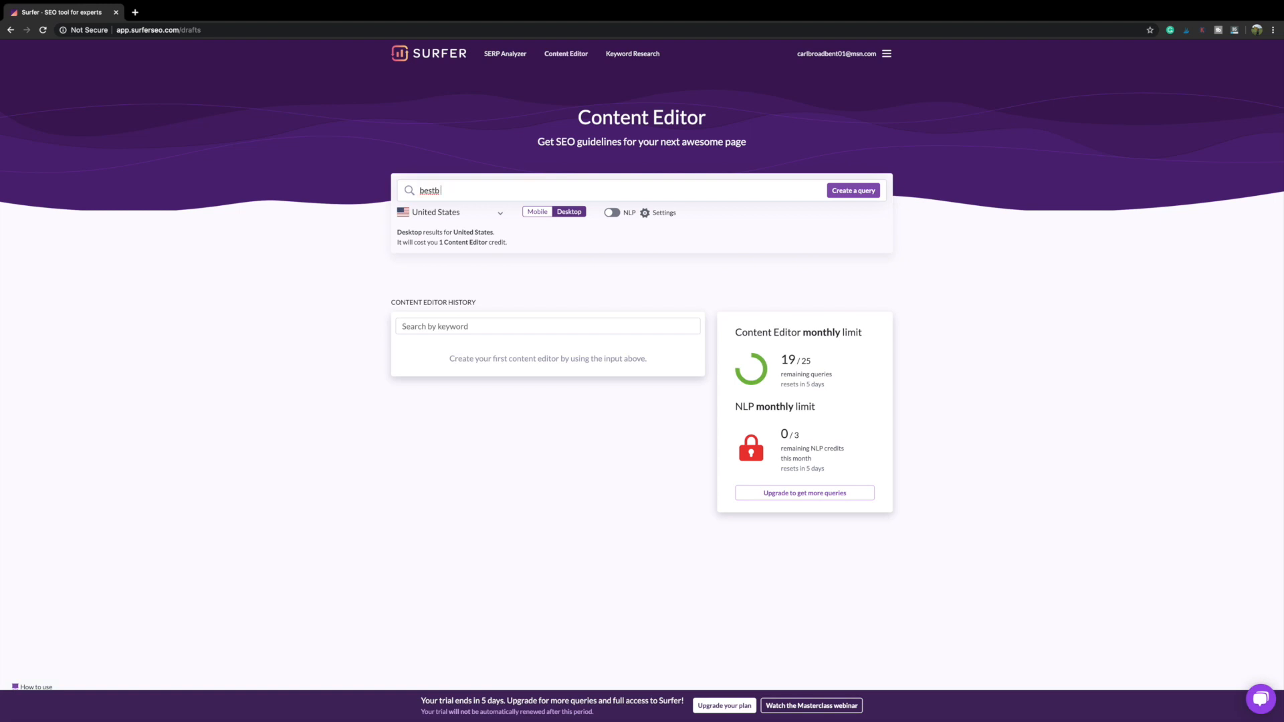
key("BackSpace")
key("BackSpace")
key("BackSpace")
type("backpack")
left_click(538, 218)
left_click(562, 214)
left_click(539, 212)
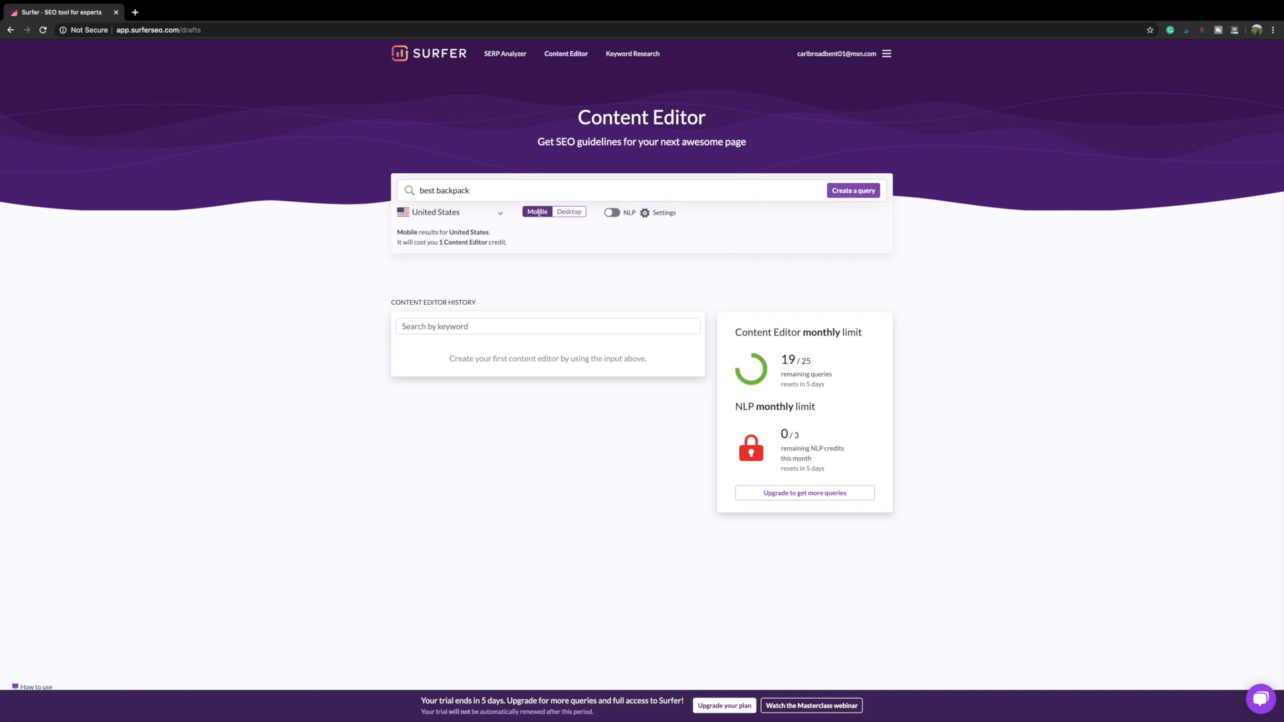
left_click(848, 192)
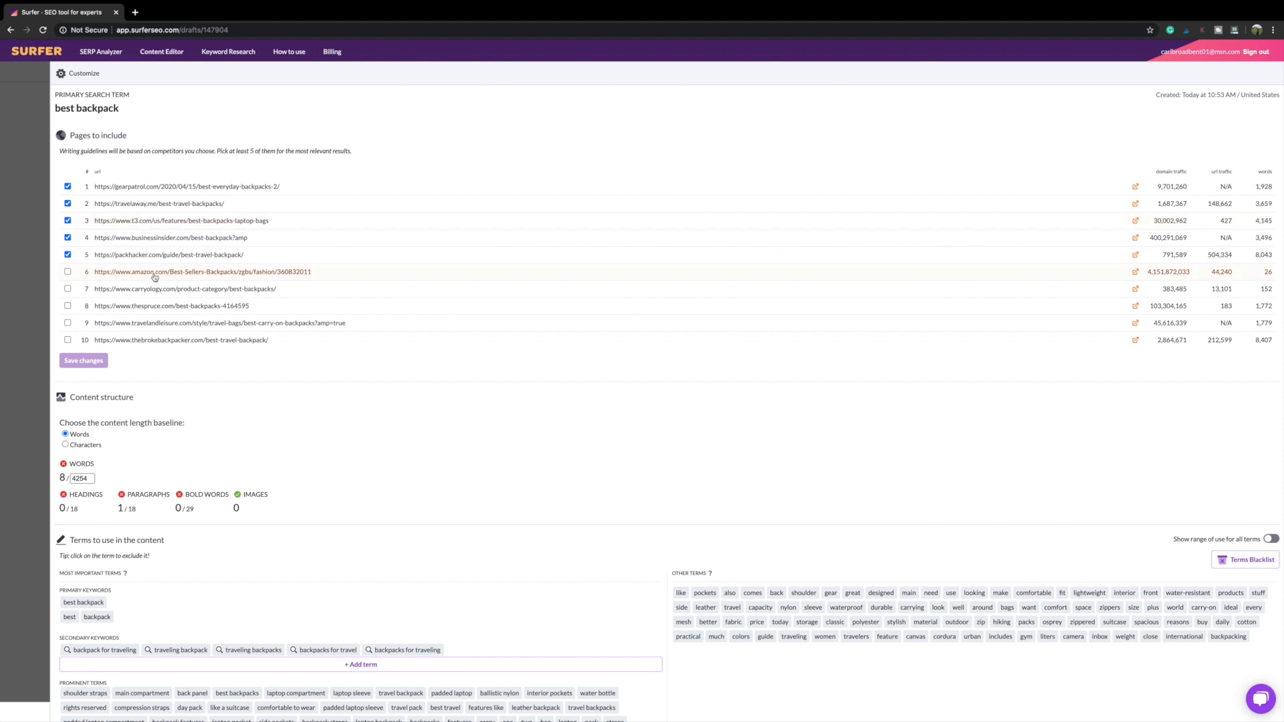
left_click(68, 273)
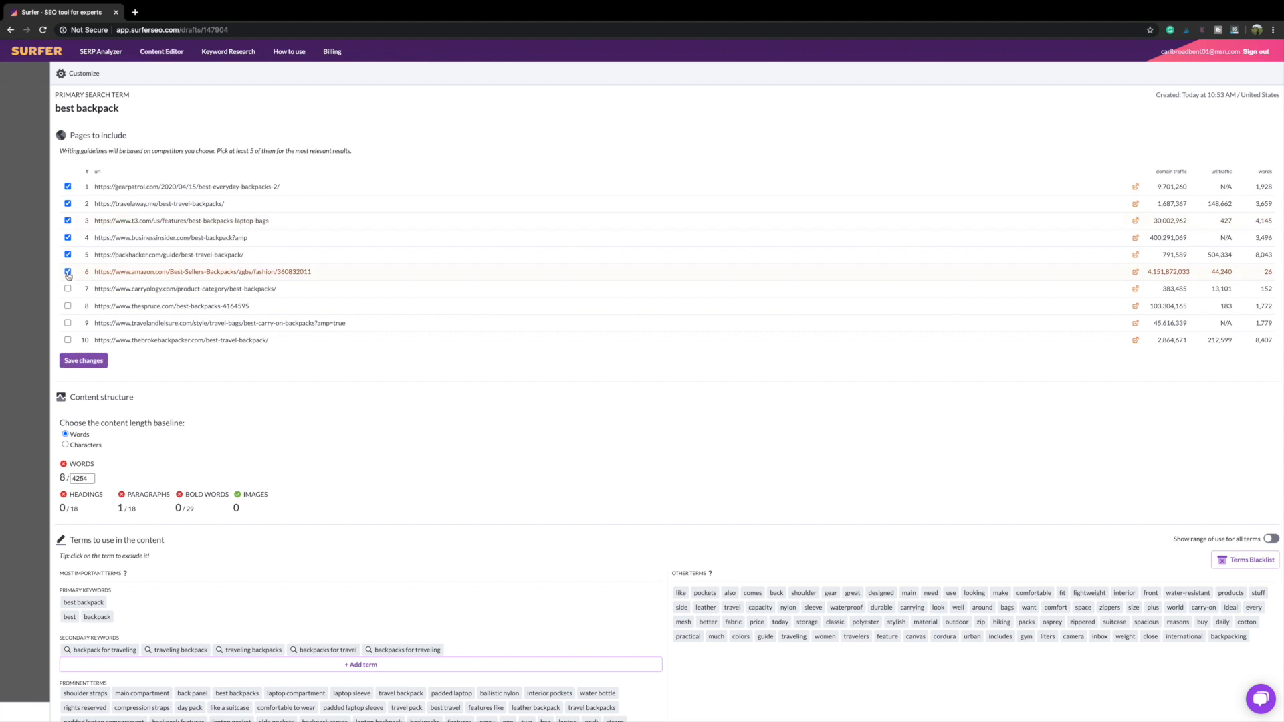
left_click(68, 272)
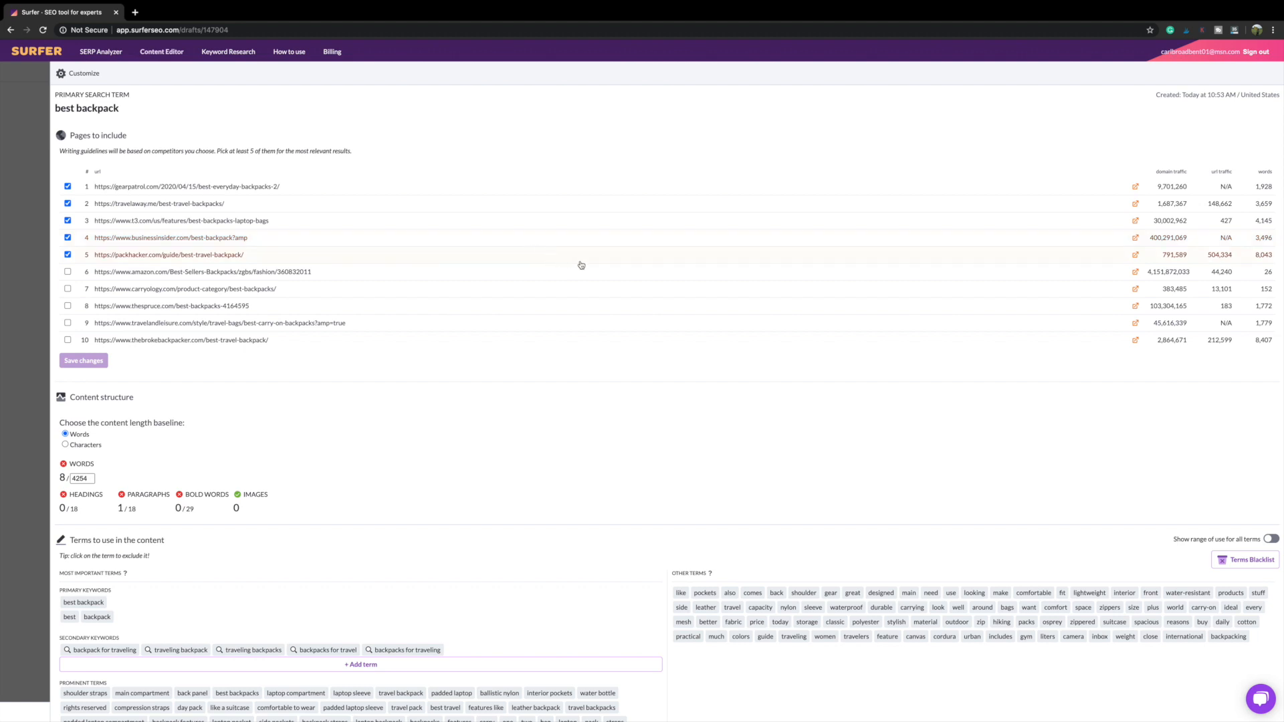
Step: Skim the Business Insider backpack article, then return to the Surfer draft tab
left_click(1135, 238)
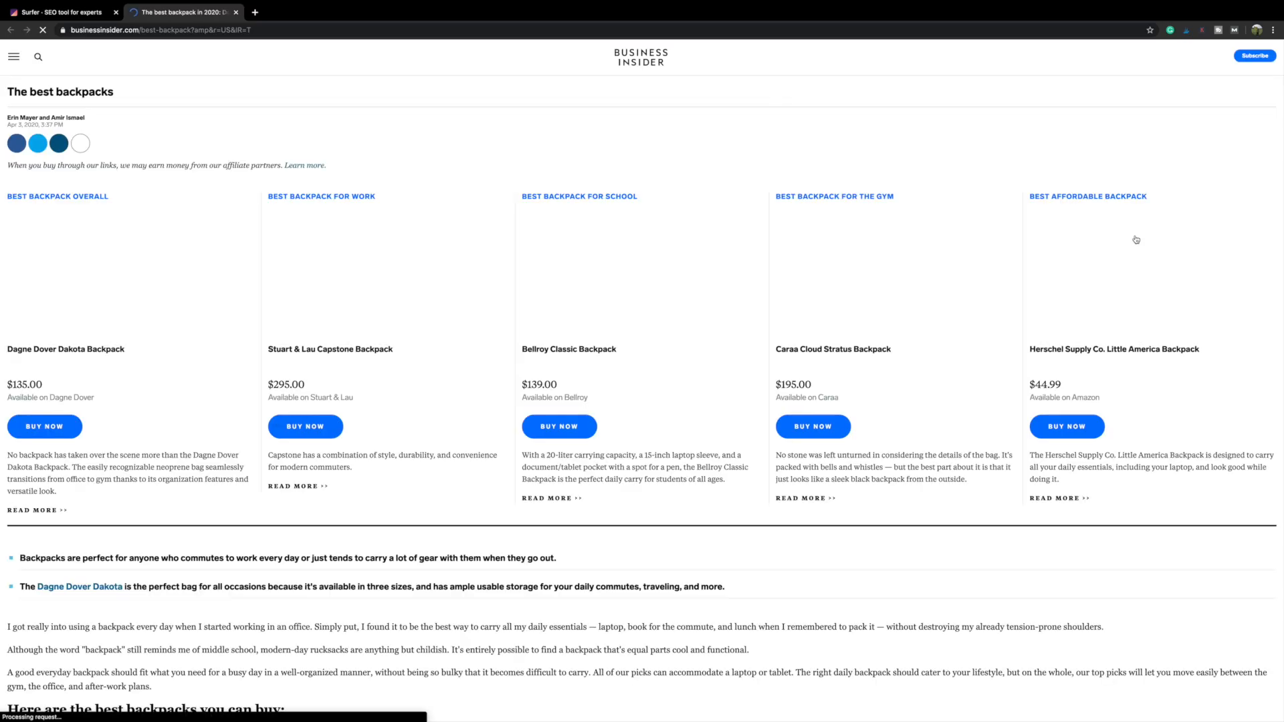
scroll(698, 331, "down", 1)
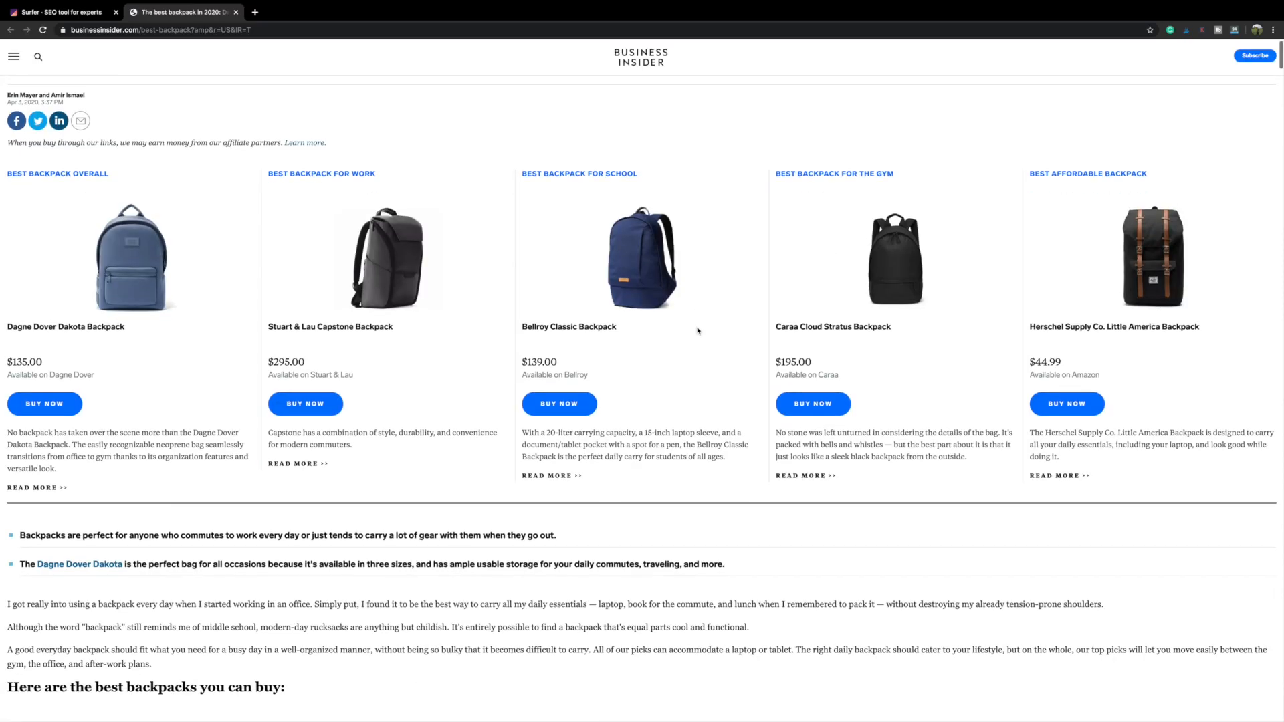
scroll(697, 331, "down", 9)
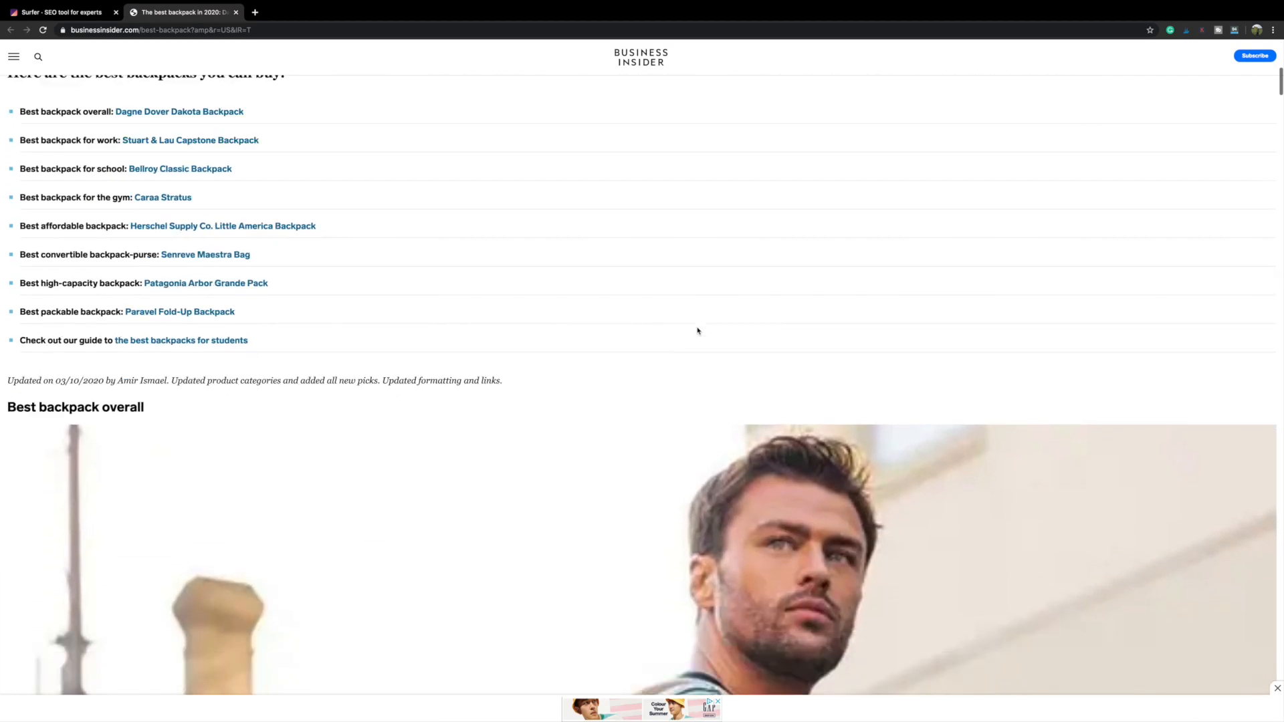
scroll(697, 330, "down", 15)
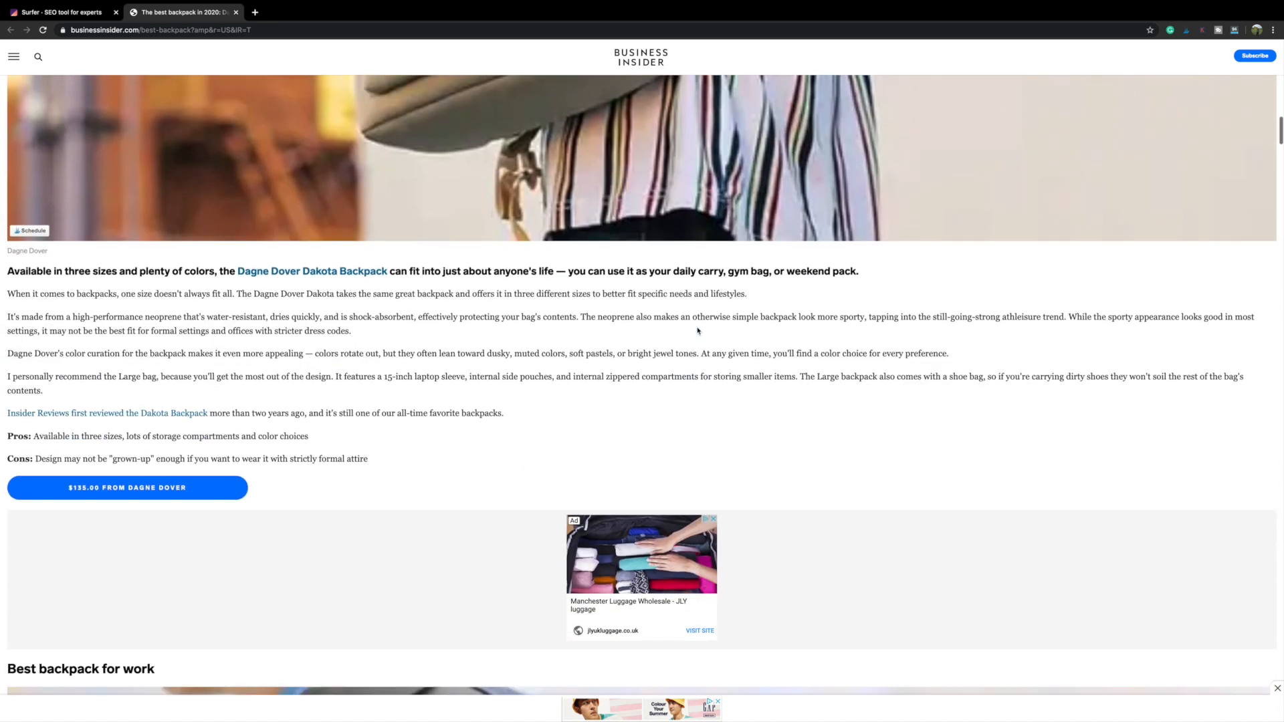
scroll(697, 330, "down", 3)
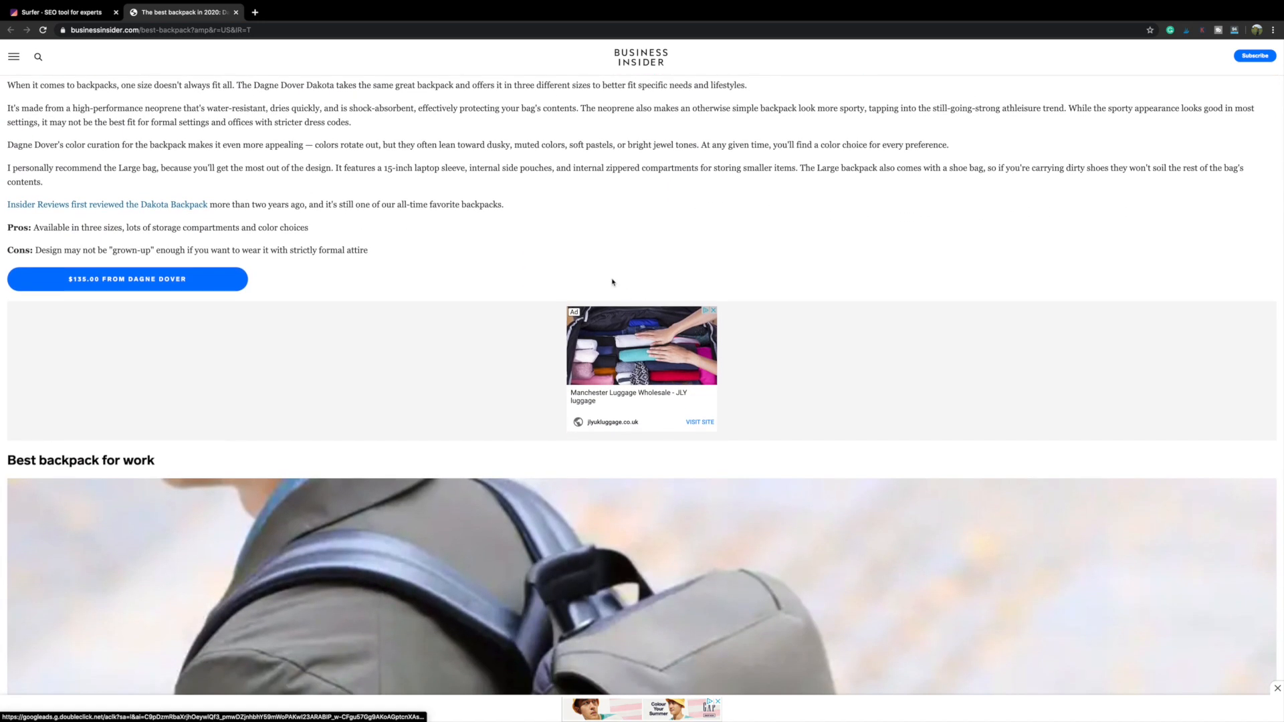
left_click(86, 13)
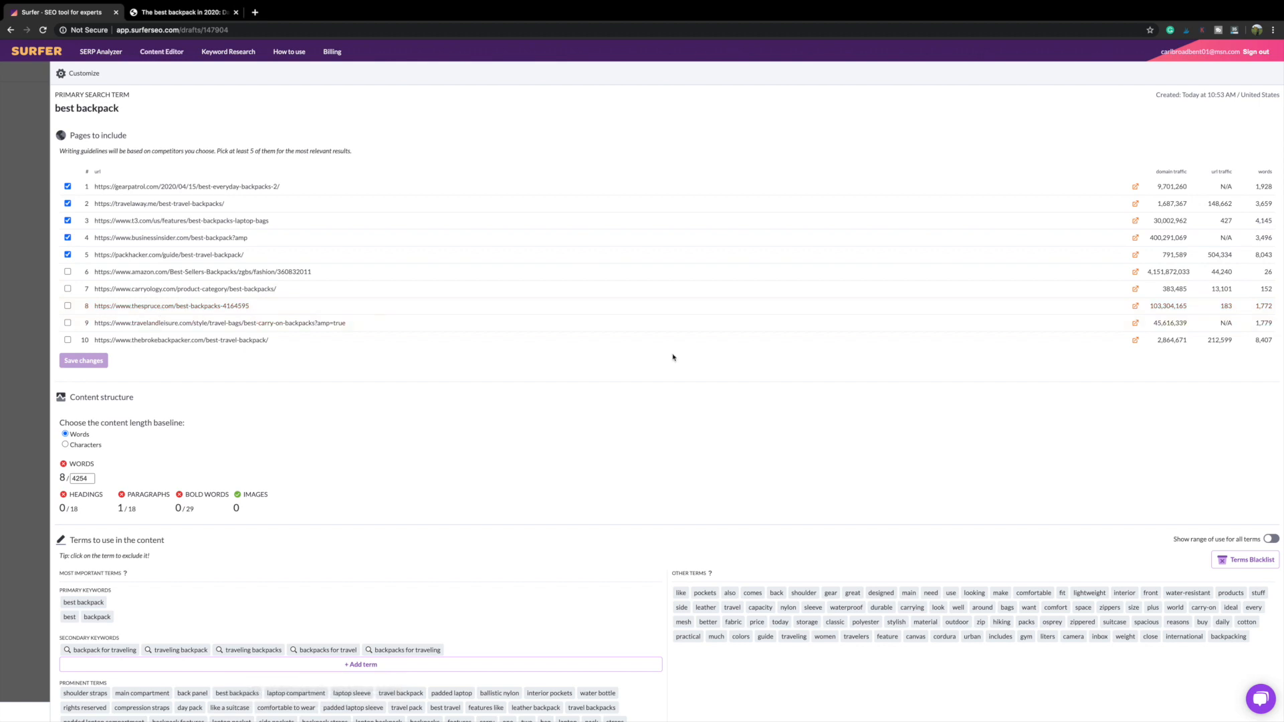
Step: Review thespruce.com's page at position 8, then include it and save, lowering the word target to 3841
left_click(1135, 309)
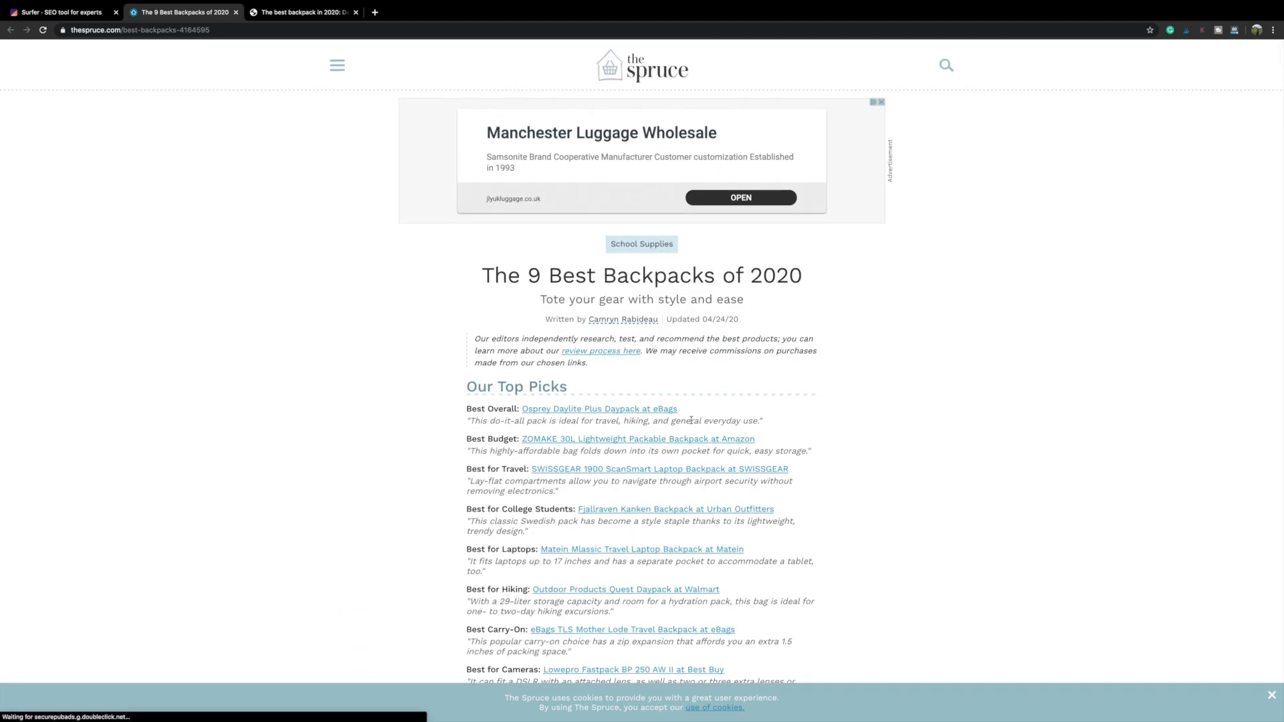
scroll(691, 420, "down", 20)
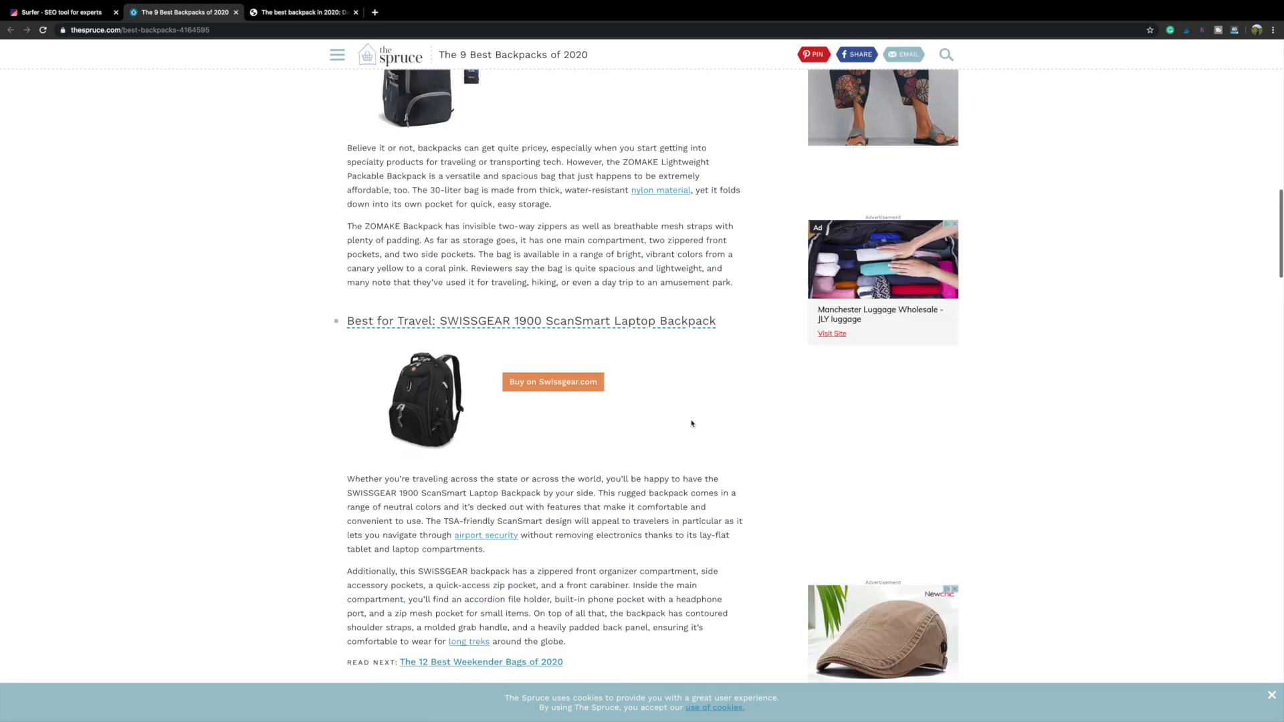
scroll(691, 423, "up", 15)
left_click(93, 13)
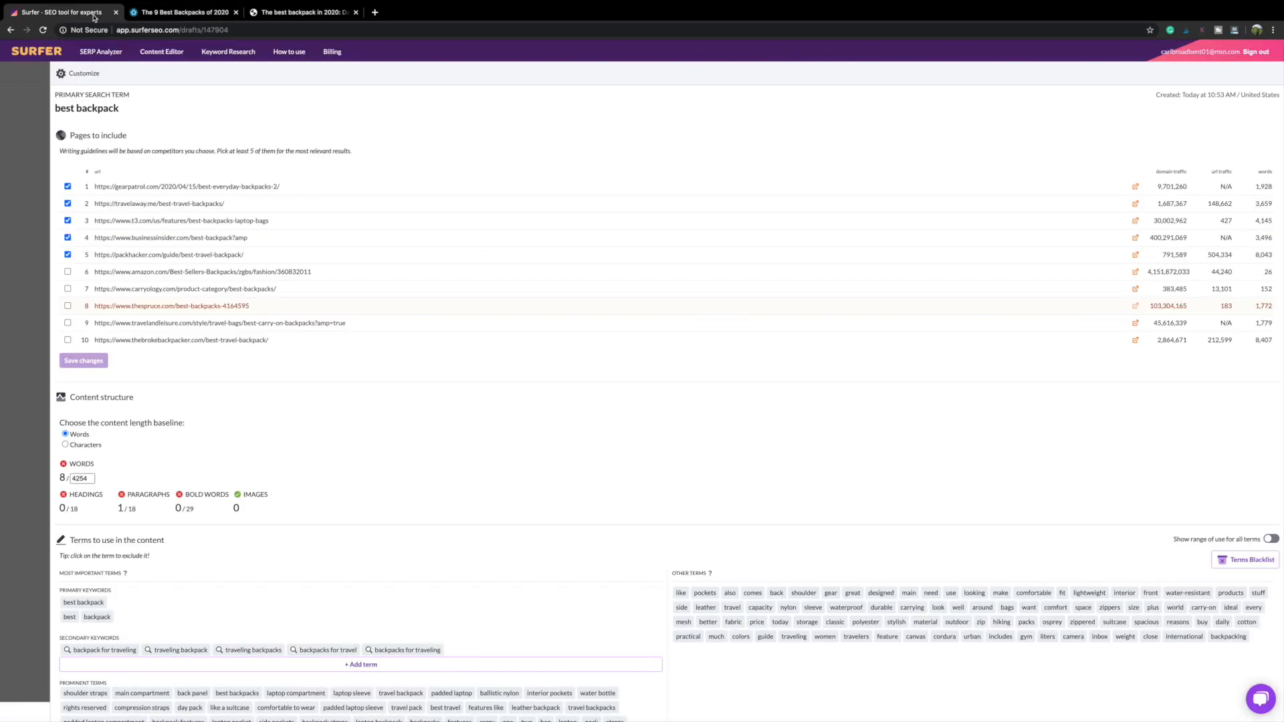
left_click(67, 306)
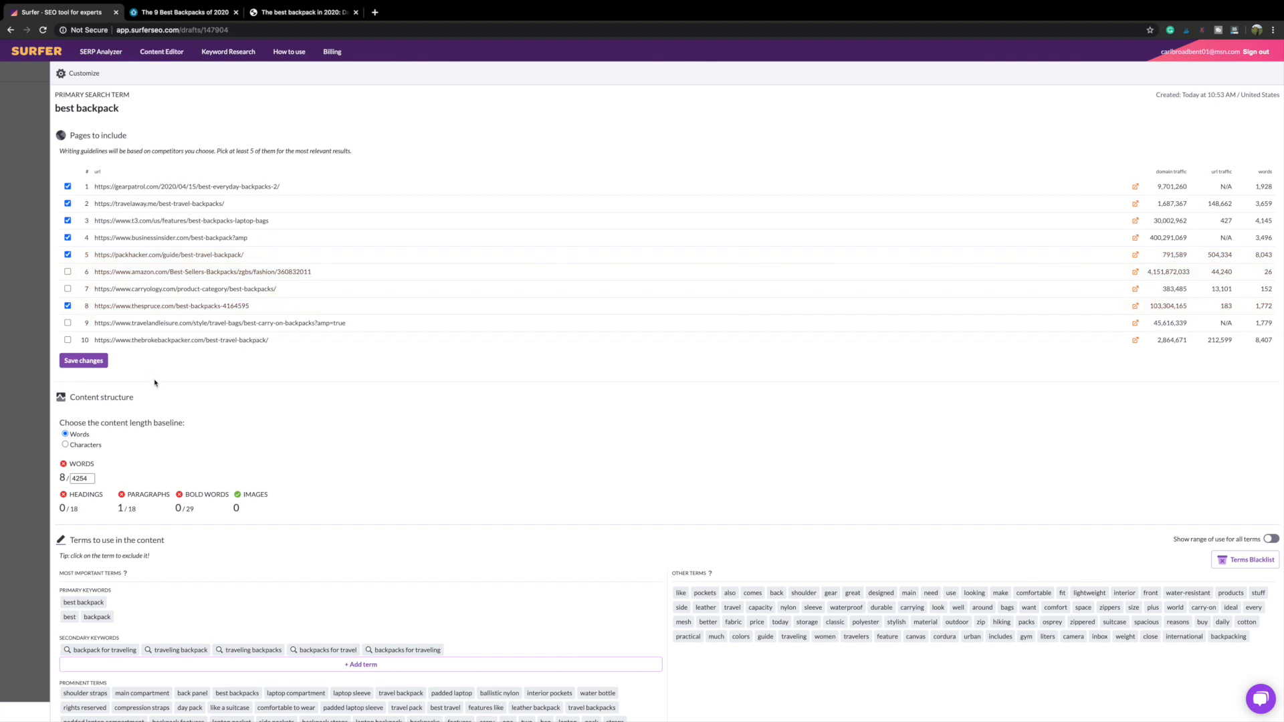
left_click(73, 367)
Step: Inspect the target ranges for words (about 3841), paragraphs (16), bold words (26) and images
scroll(316, 379, "down", 2)
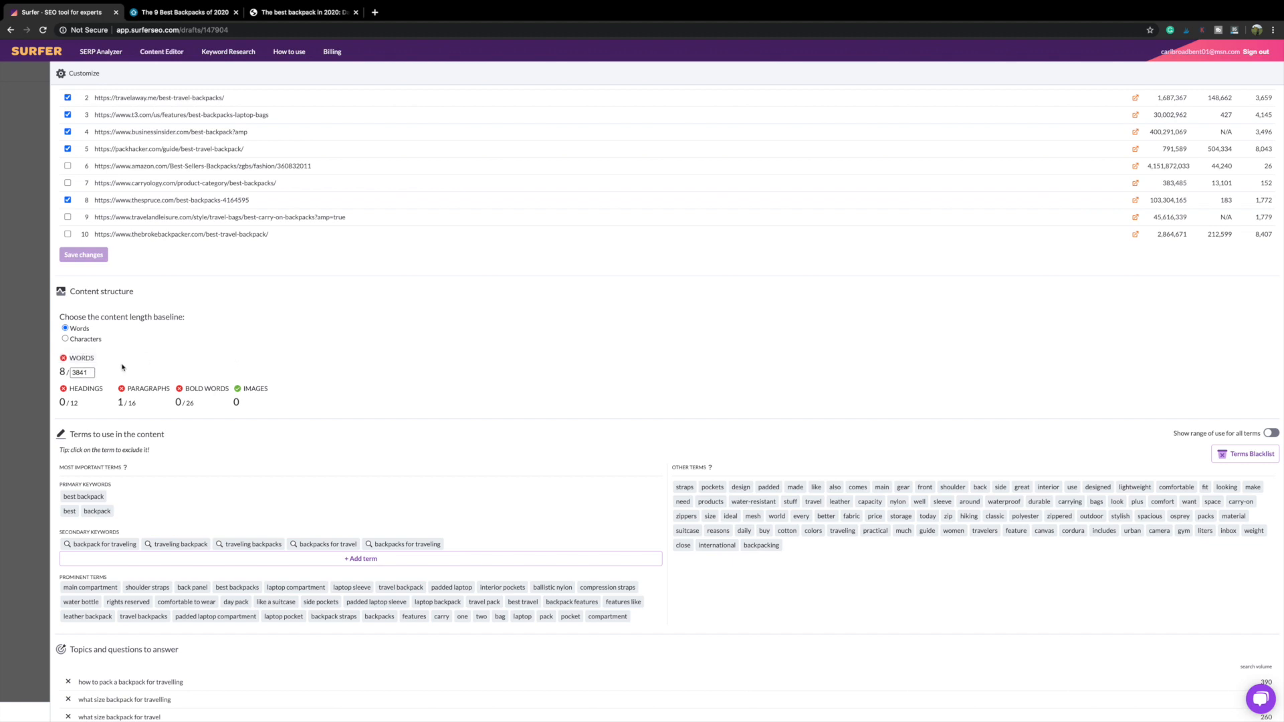
mouse_move(86, 373)
scroll(143, 374, "down", 2)
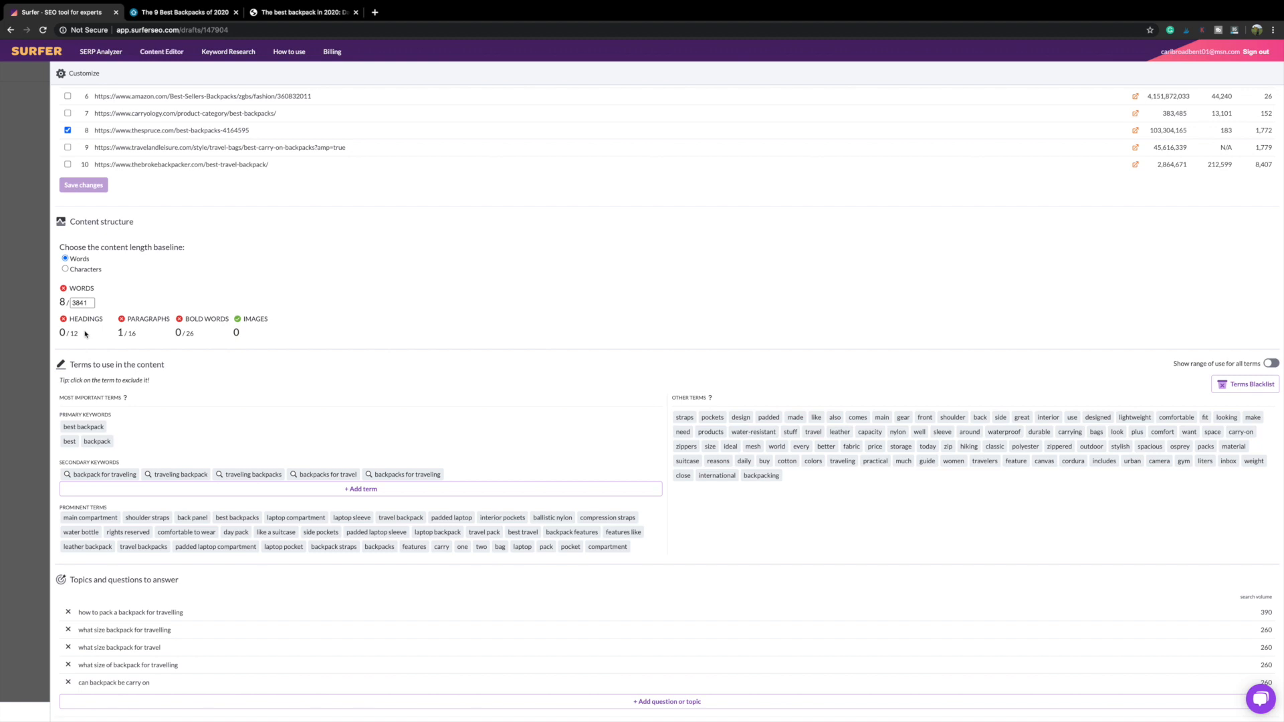
mouse_move(131, 332)
mouse_move(191, 333)
mouse_move(235, 332)
scroll(262, 332, "down", 3)
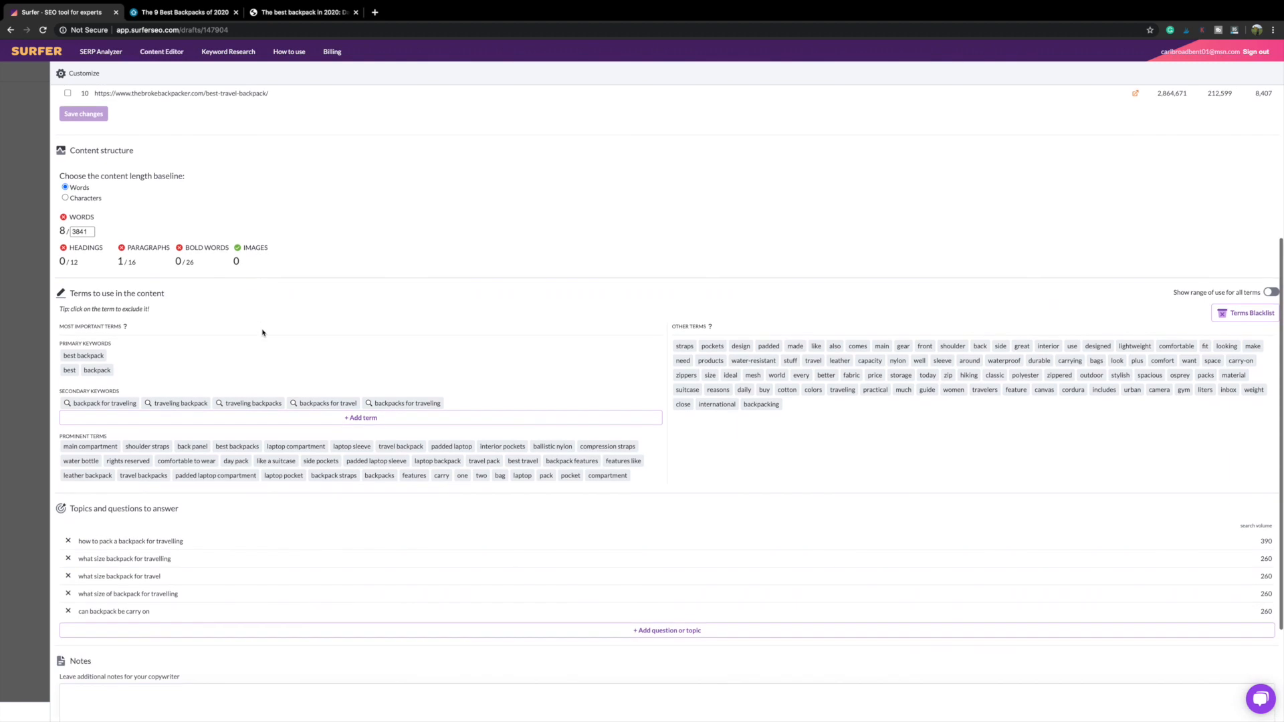
scroll(262, 332, "down", 2)
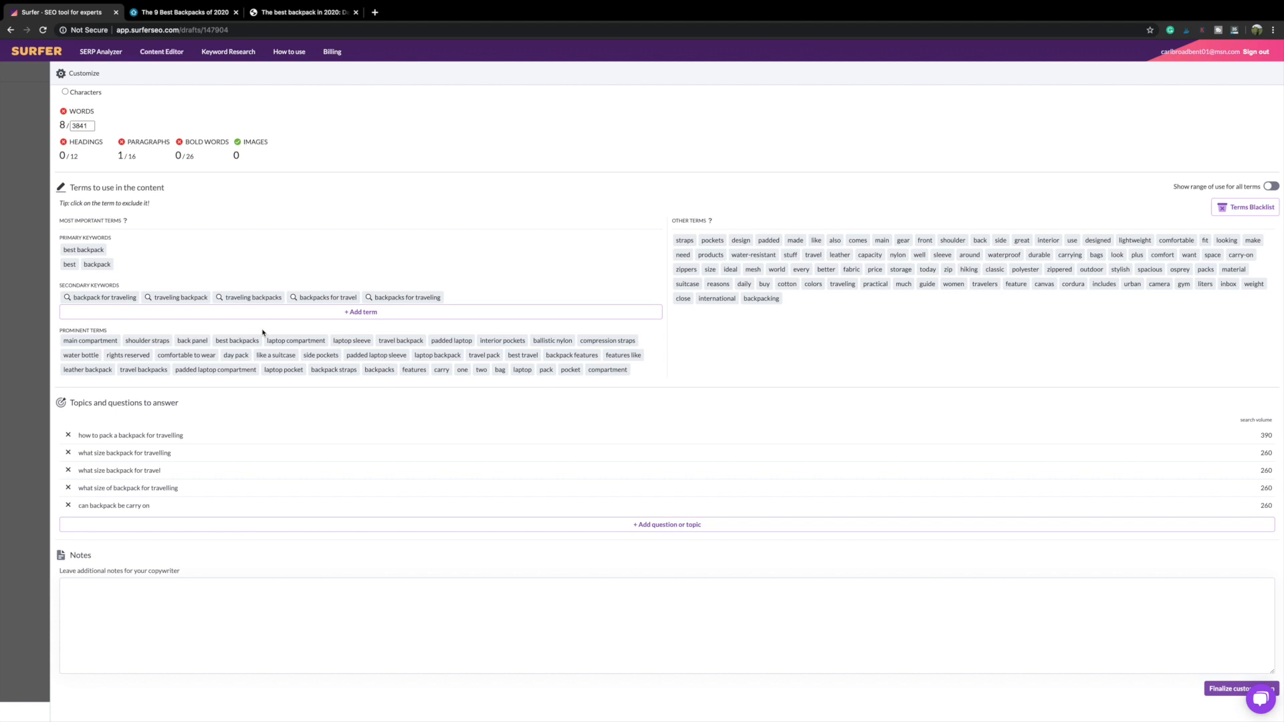
scroll(261, 274, "down", 1)
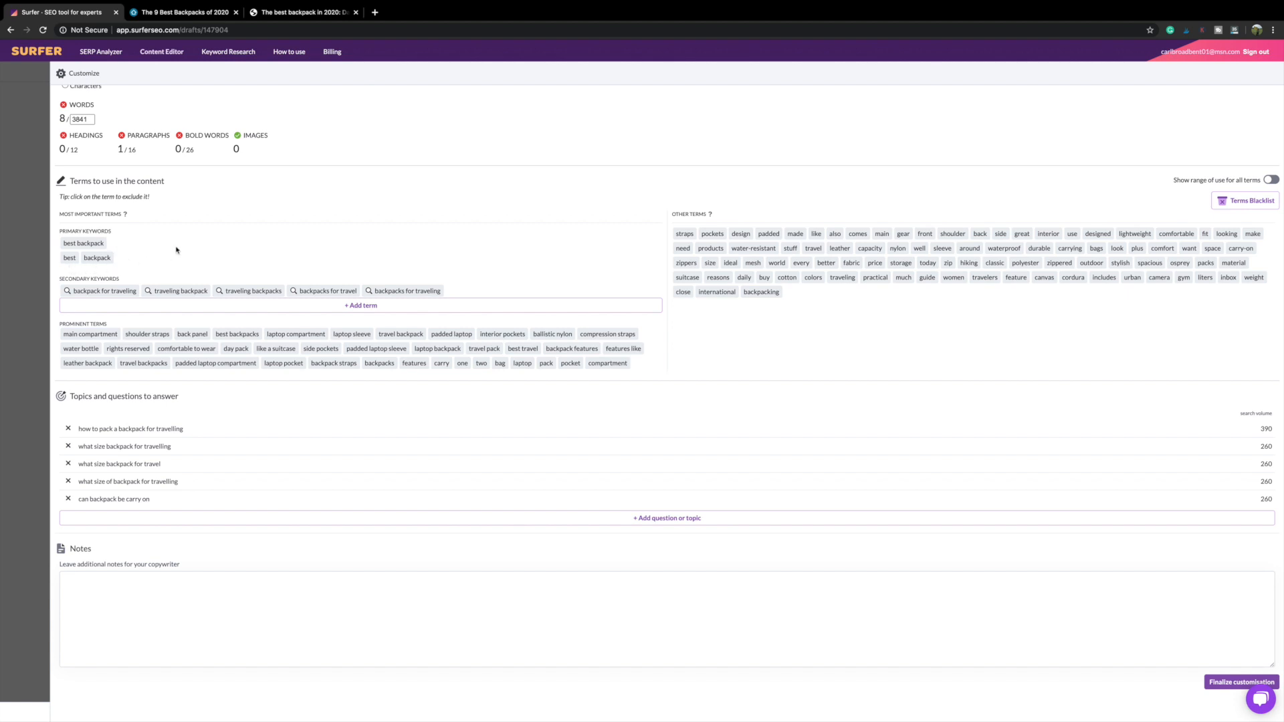
scroll(177, 250, "down", 1)
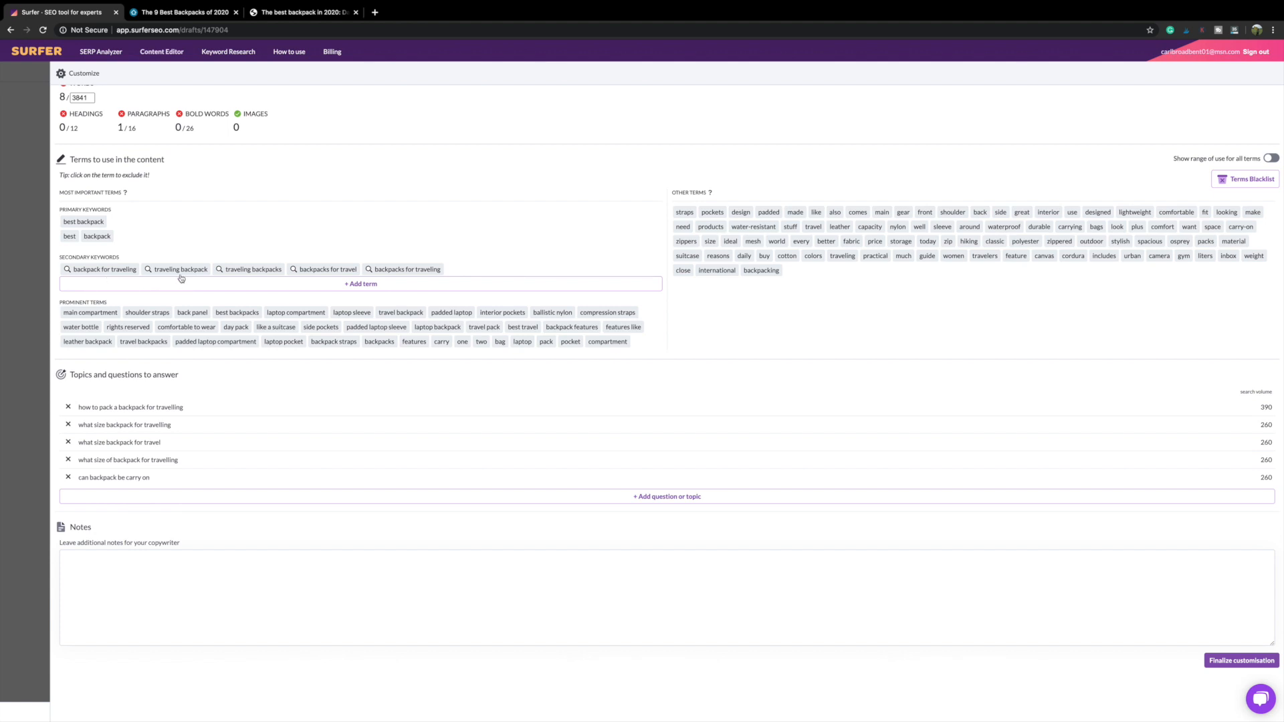
Step: Add 'coolest backpacks' as a secondary keyword from the term suggestions
left_click(368, 288)
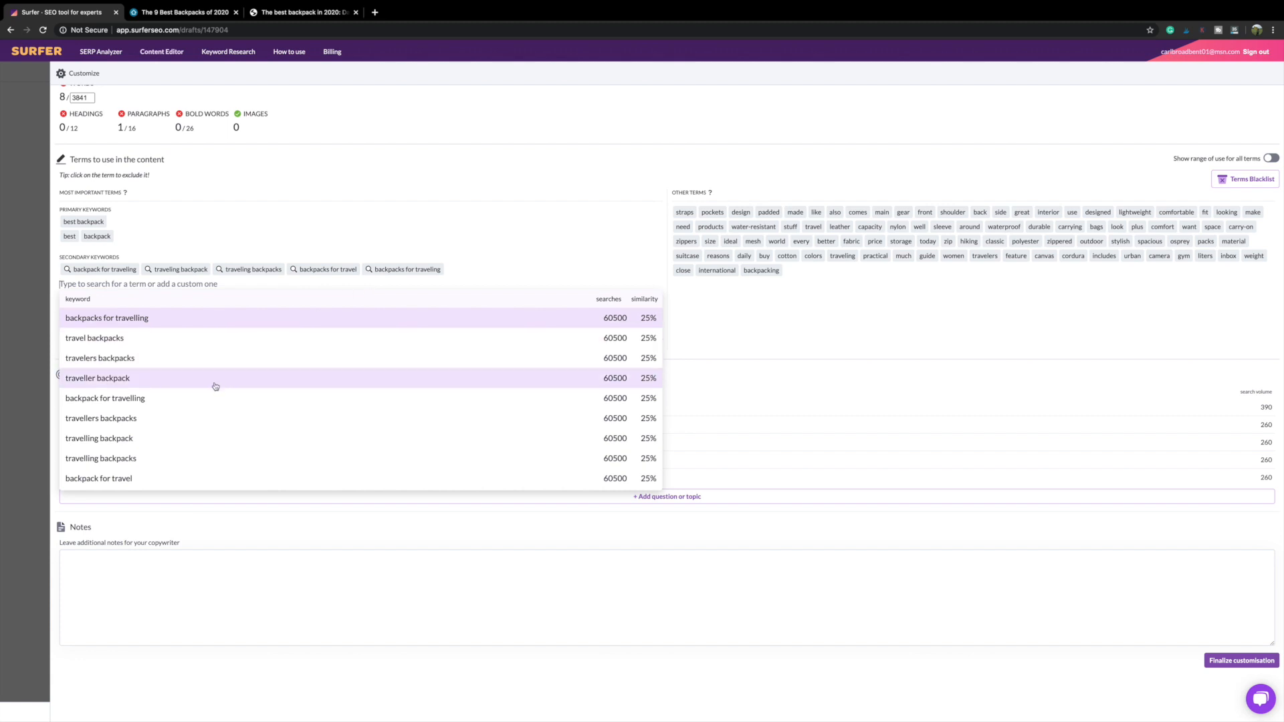
scroll(198, 415, "down", 3)
scroll(194, 414, "down", 5)
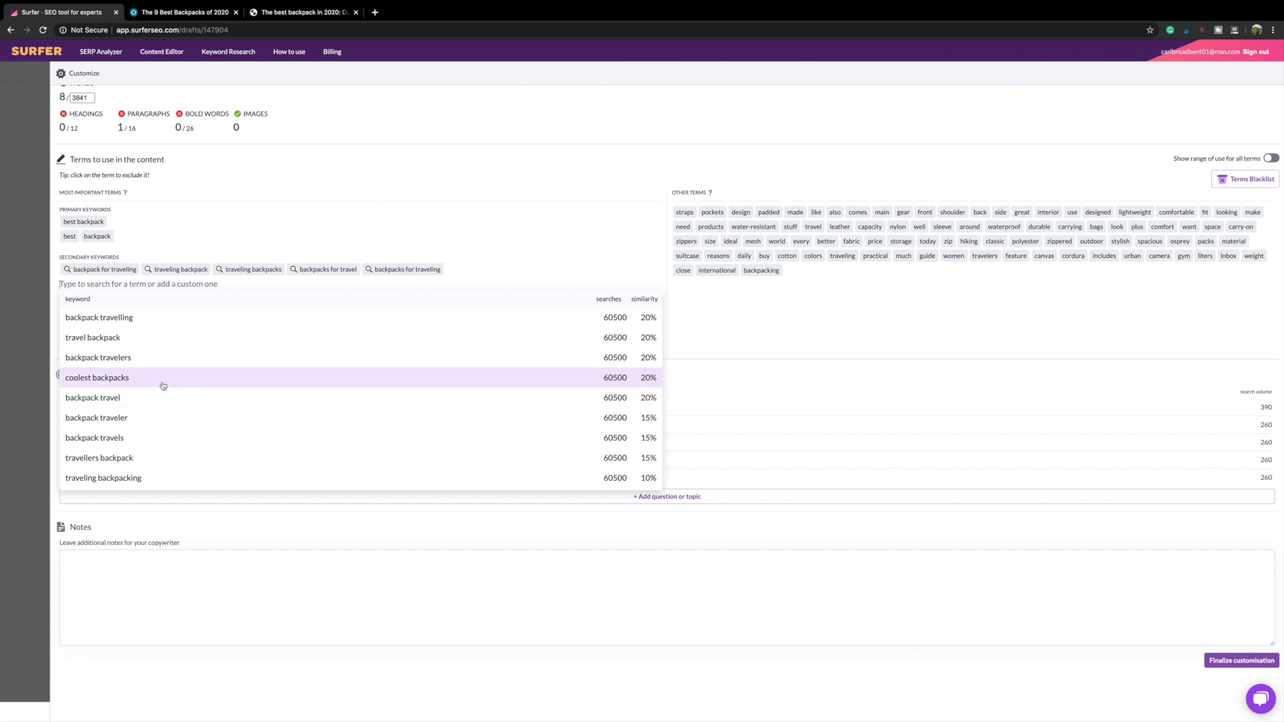
left_click(163, 378)
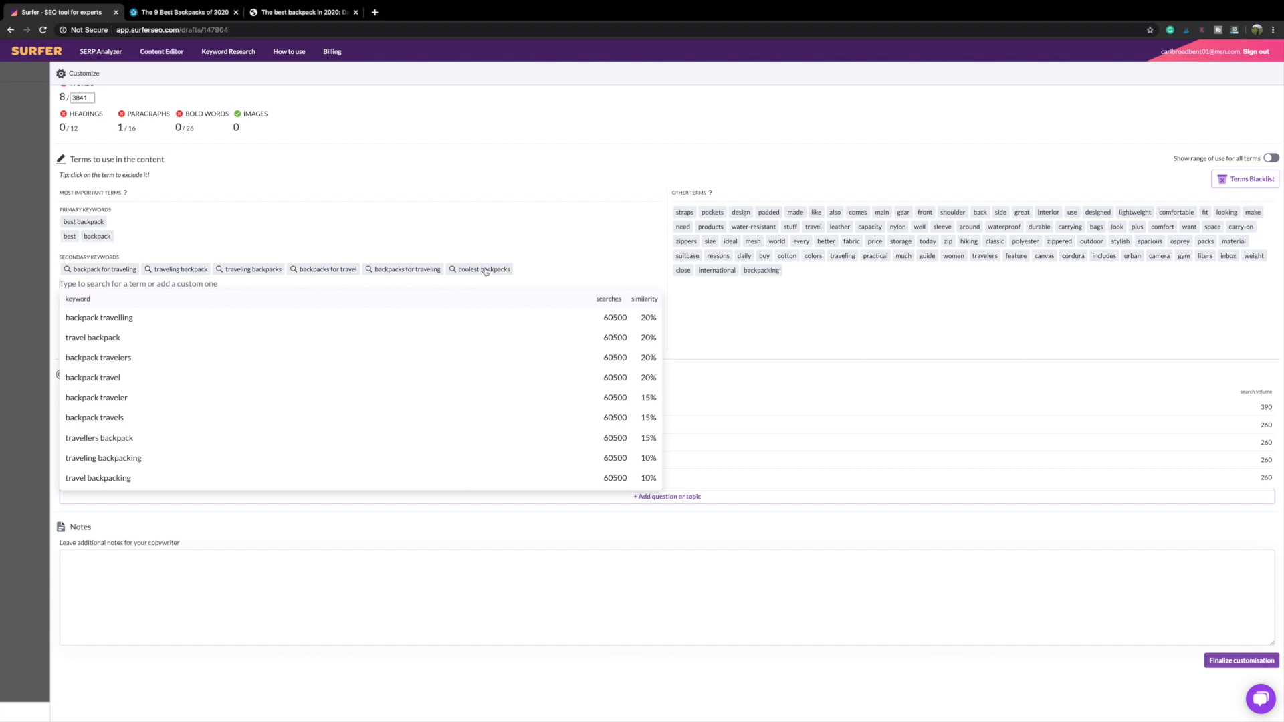
left_click(546, 271)
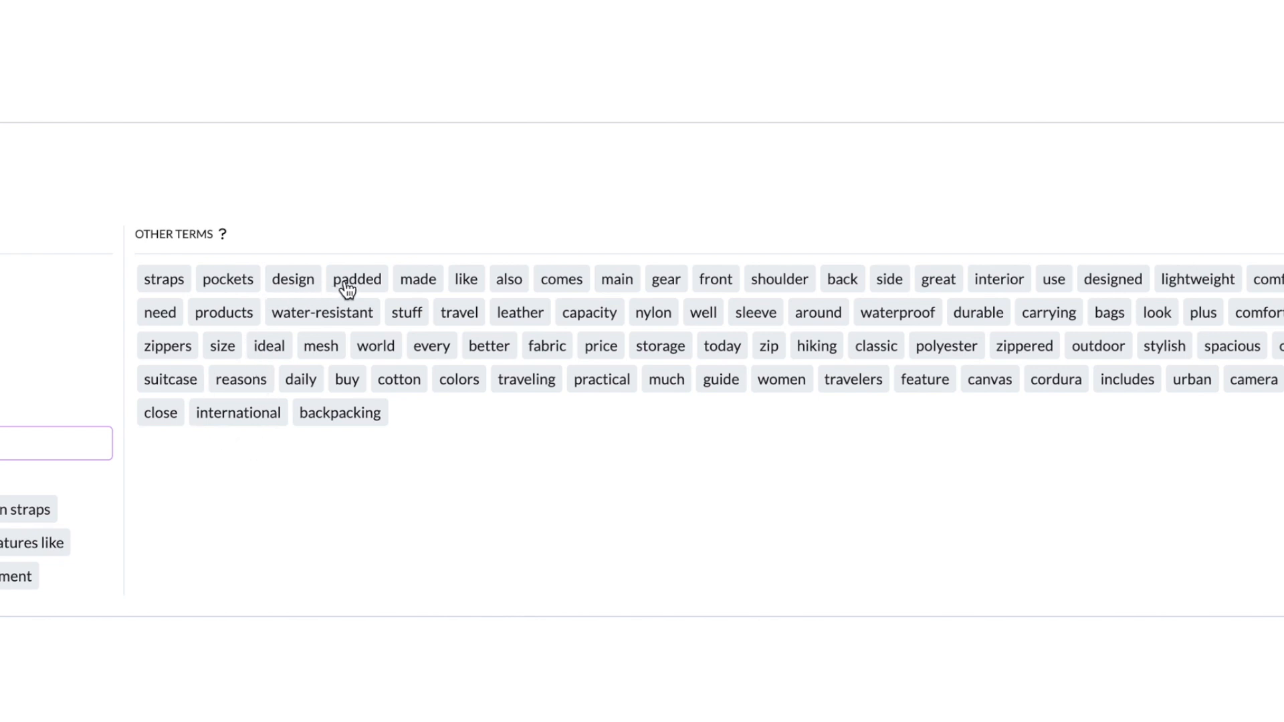
Step: Exclude the filler word 'also' from the Other Terms list
left_click(509, 280)
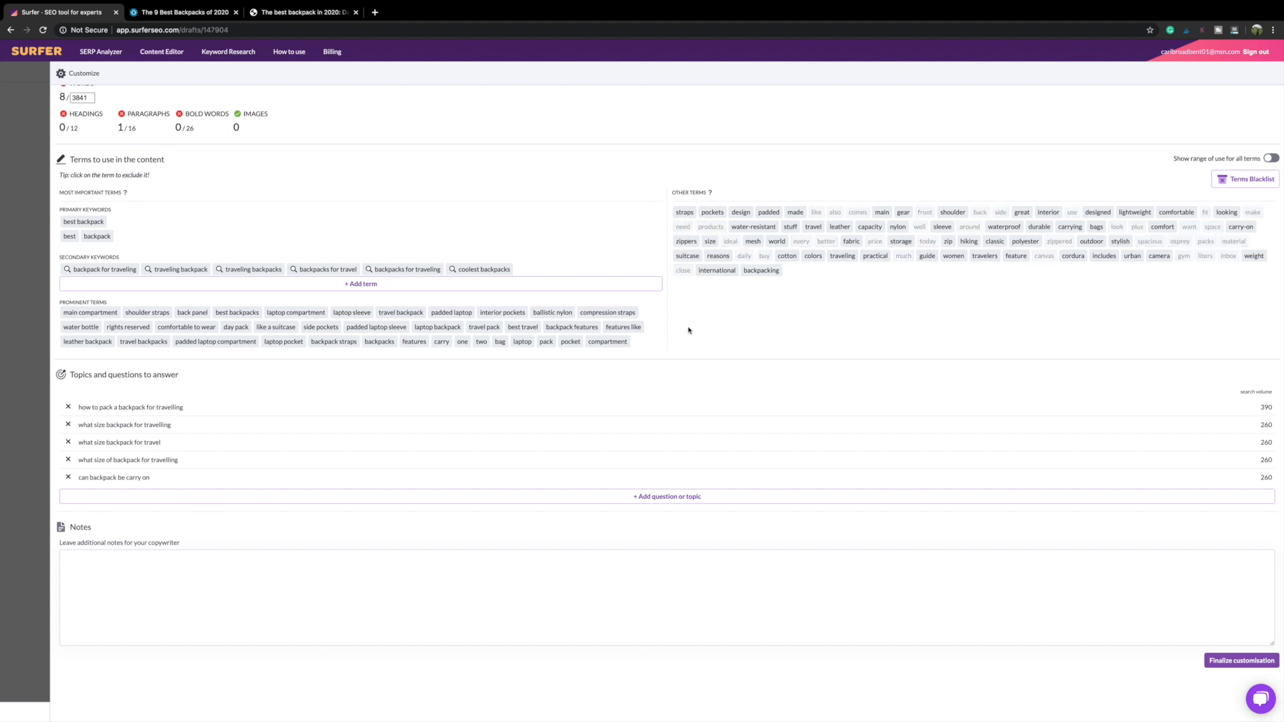
scroll(688, 330, "down", 1)
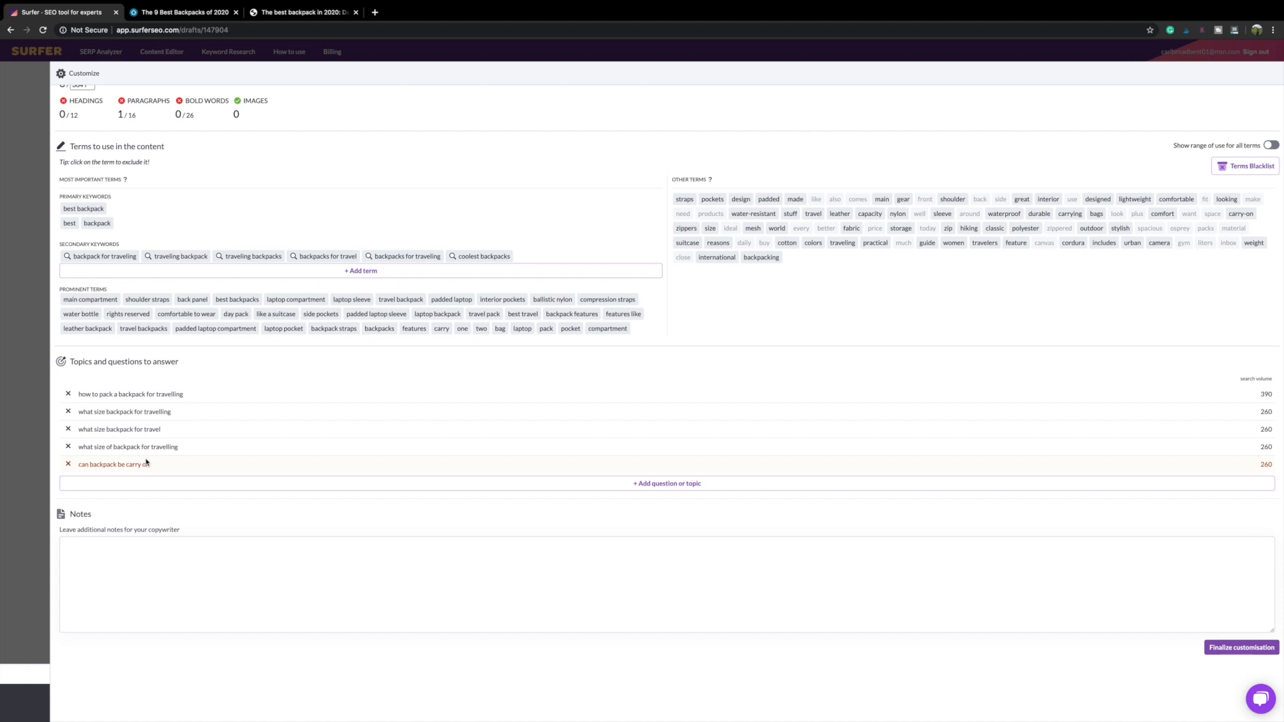
Step: Add 'what are good backpack brands' and 'backpacks that can hold laptops' as topics to answer
left_click(662, 490)
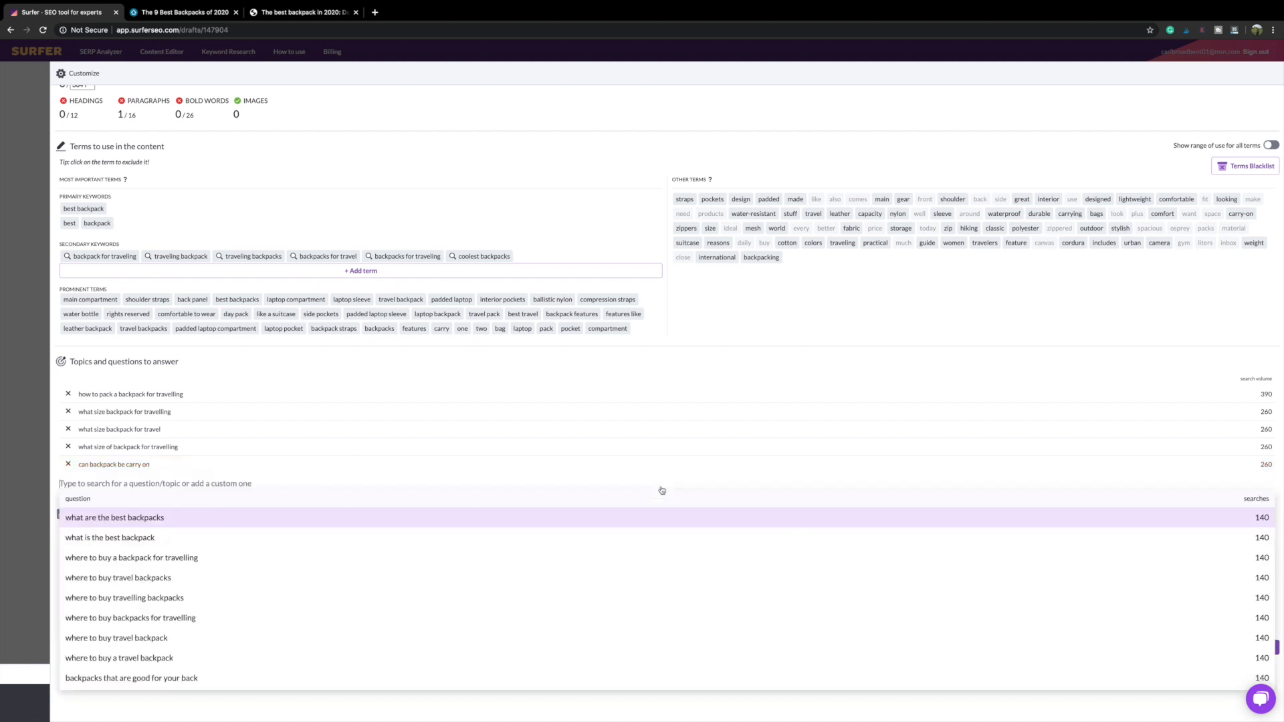
scroll(156, 595, "down", 1)
scroll(156, 595, "down", 3)
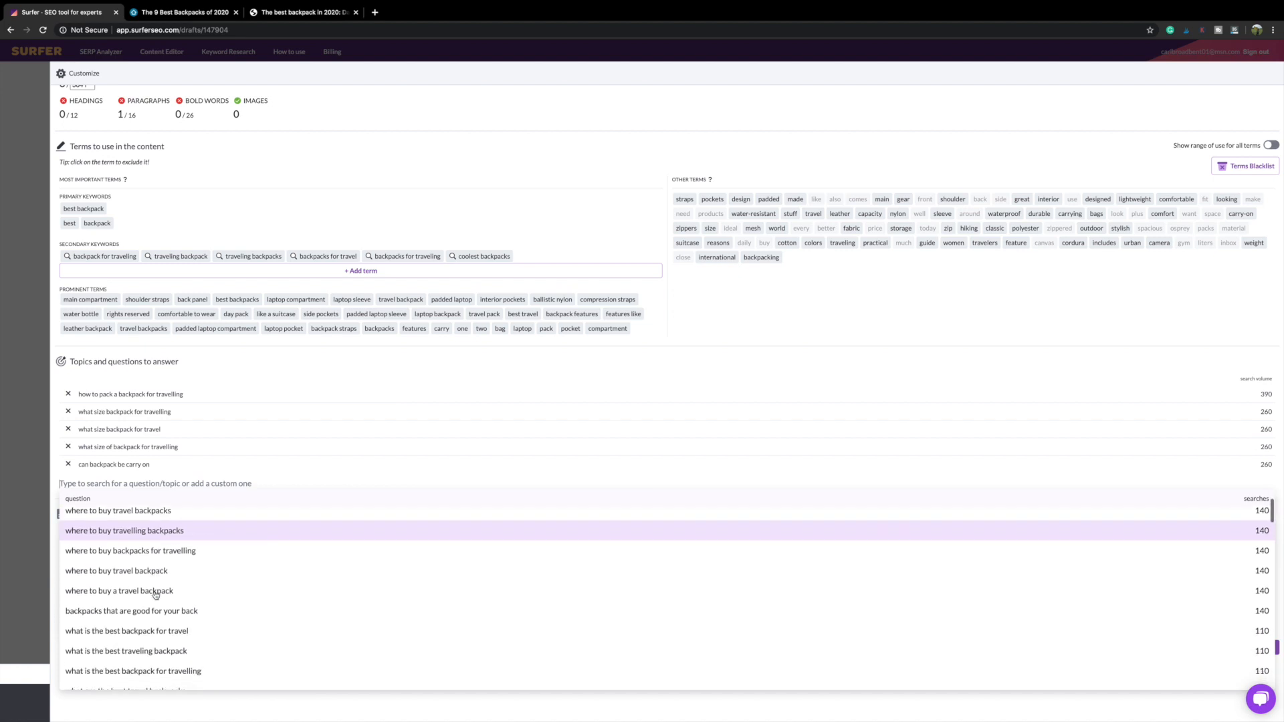
scroll(156, 595, "down", 4)
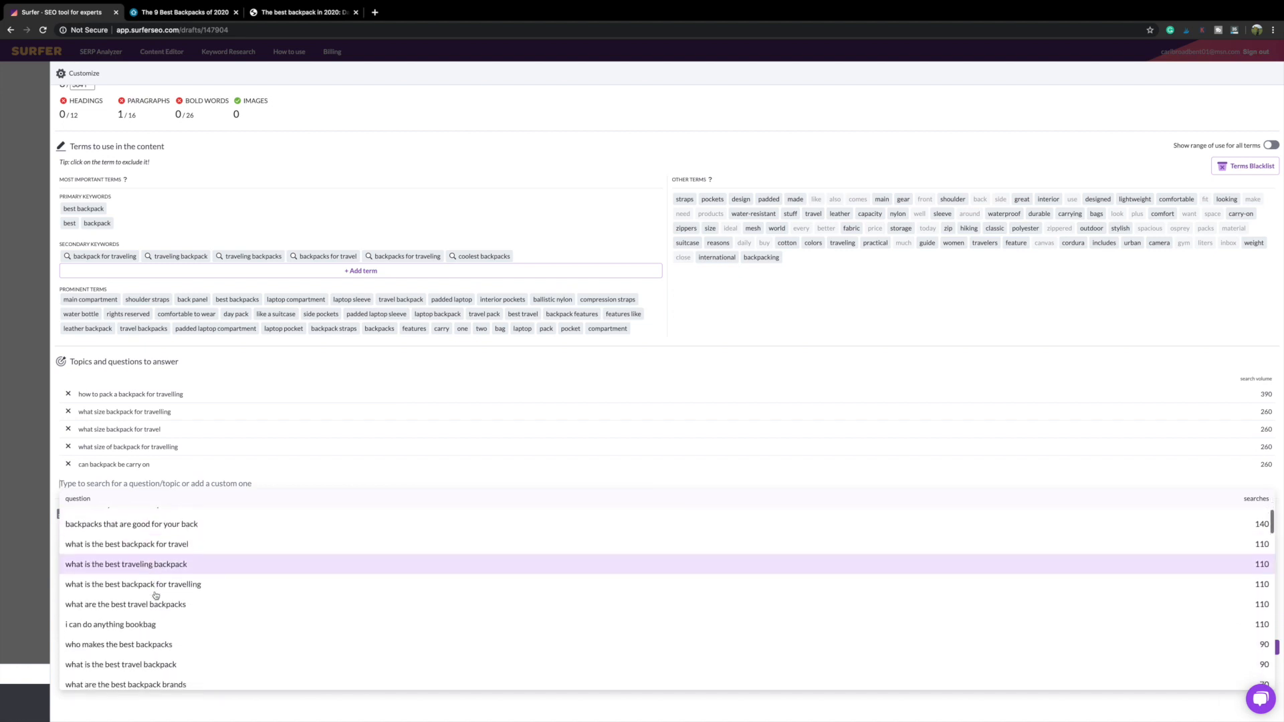
scroll(155, 595, "down", 4)
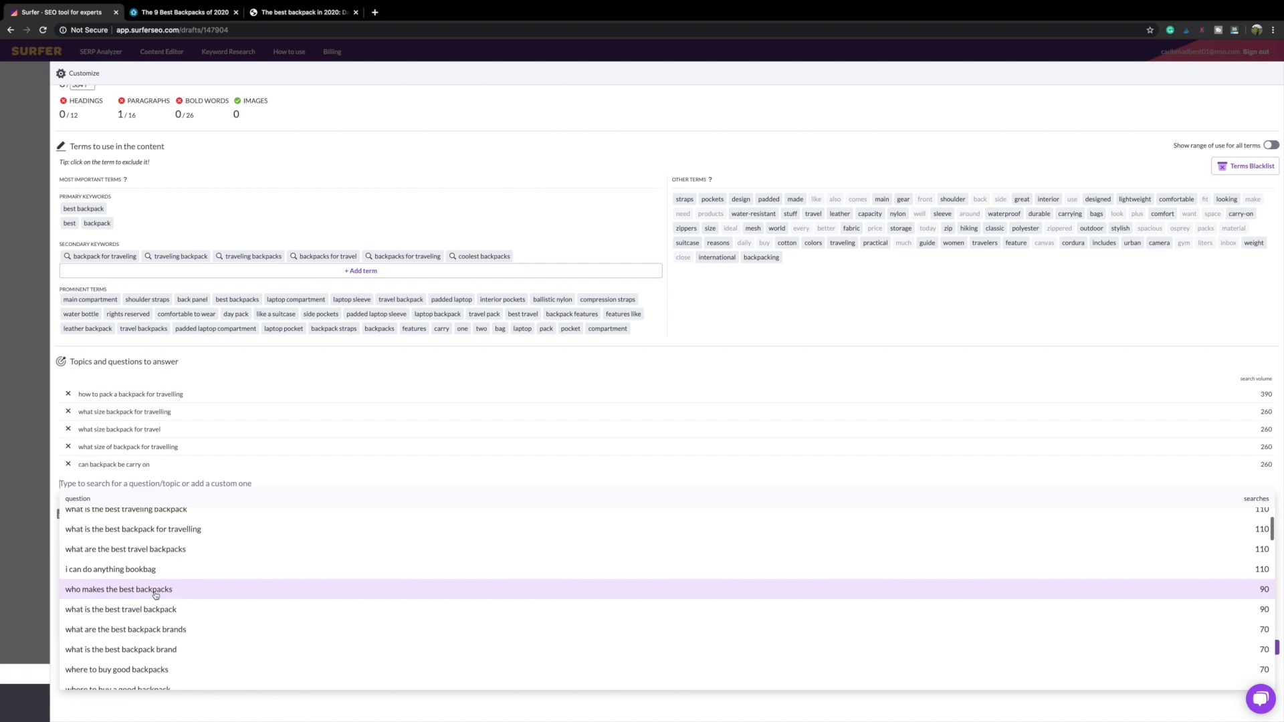
scroll(156, 595, "down", 5)
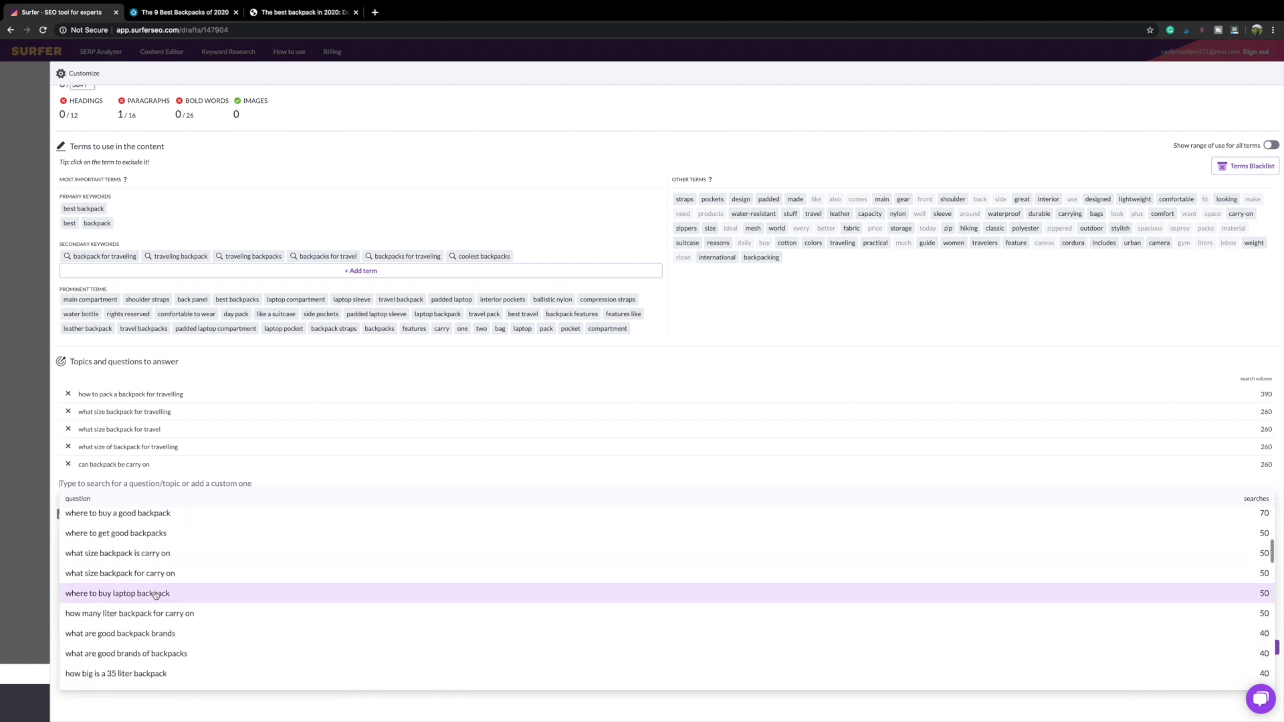
left_click(119, 635)
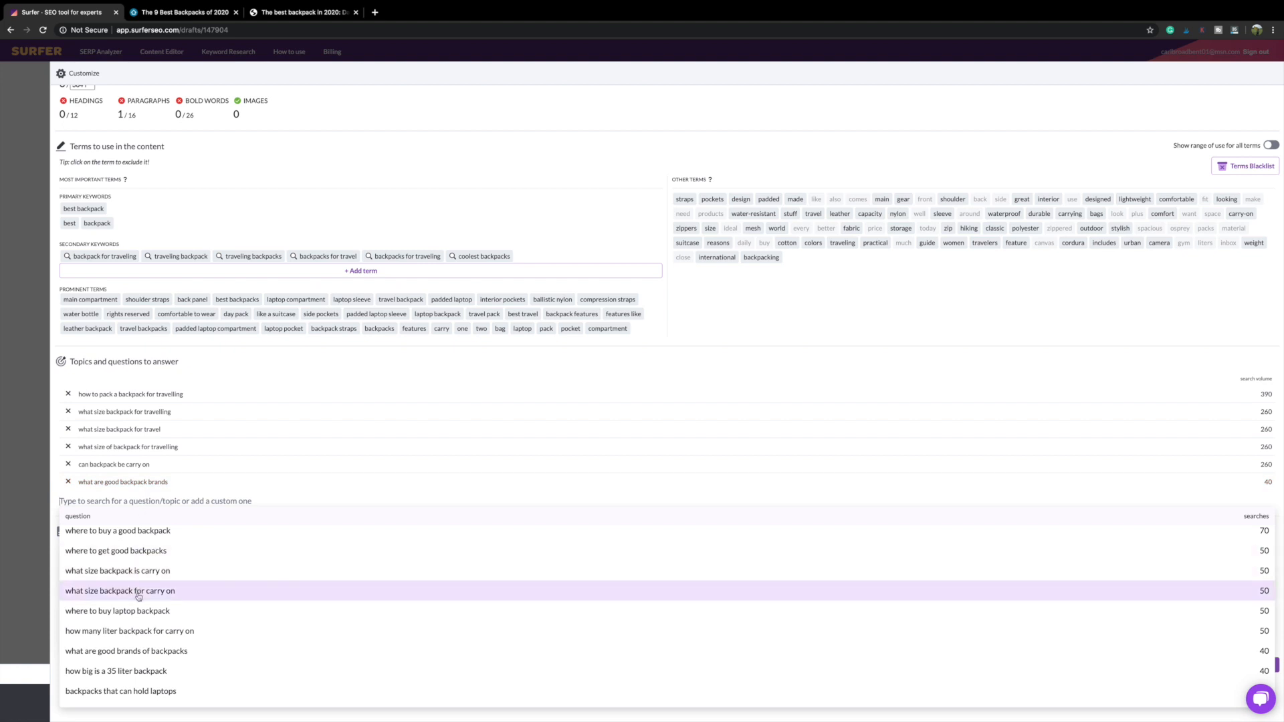
scroll(137, 597, "down", 4)
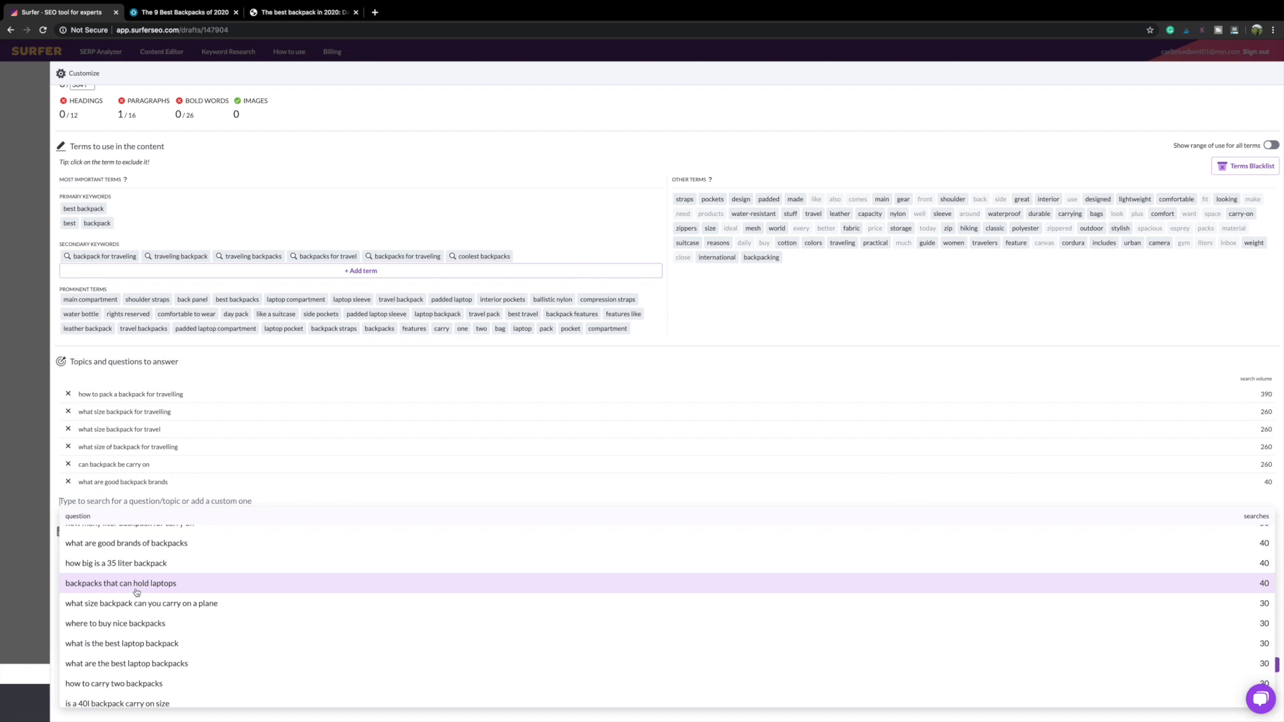
left_click(136, 593)
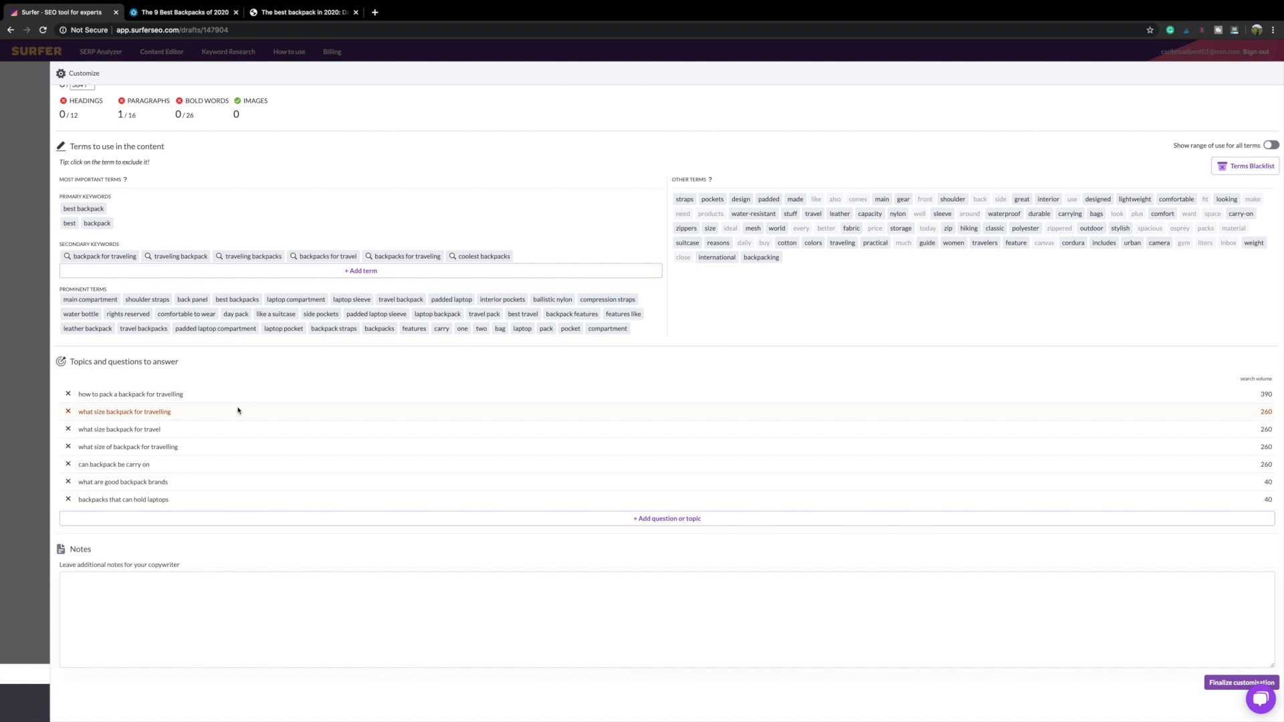
Step: Write copywriter notes about an included internal link and 4 images, then finalize customization
scroll(215, 593, "down", 1)
left_click(215, 593)
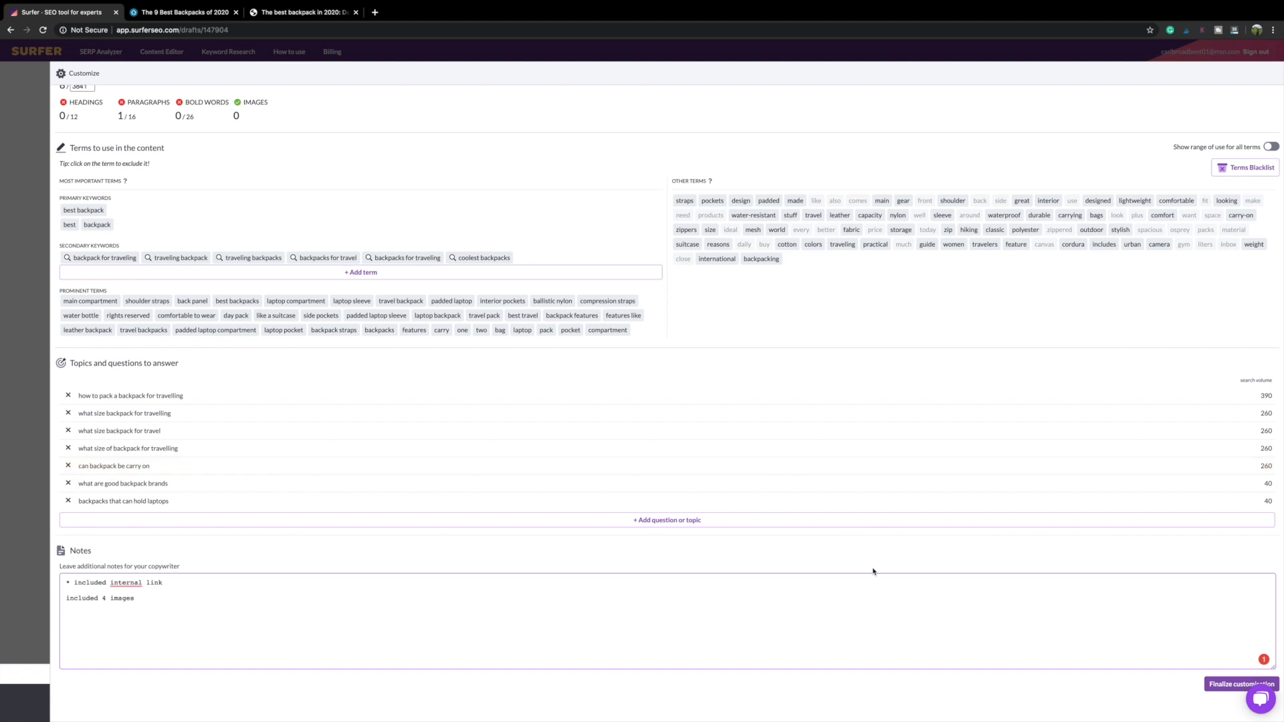
left_click(1214, 686)
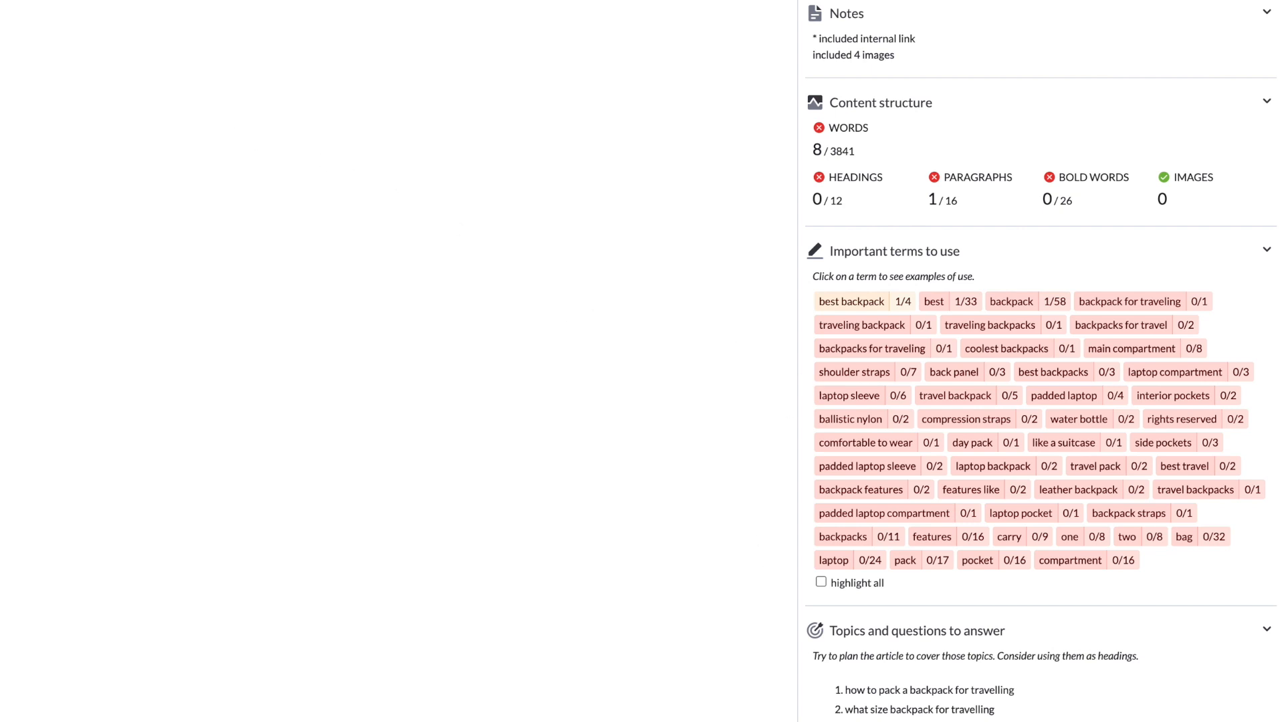
Step: Delete the placeholder sentence under the Best backpack title
key("BackSpace")
key("BackSpace")
key("BackSpace")
key("BackSpace")
key("BackSpace")
key("BackSpace")
key("BackSpace")
key("BackSpace")
key("BackSpace")
key("BackSpace")
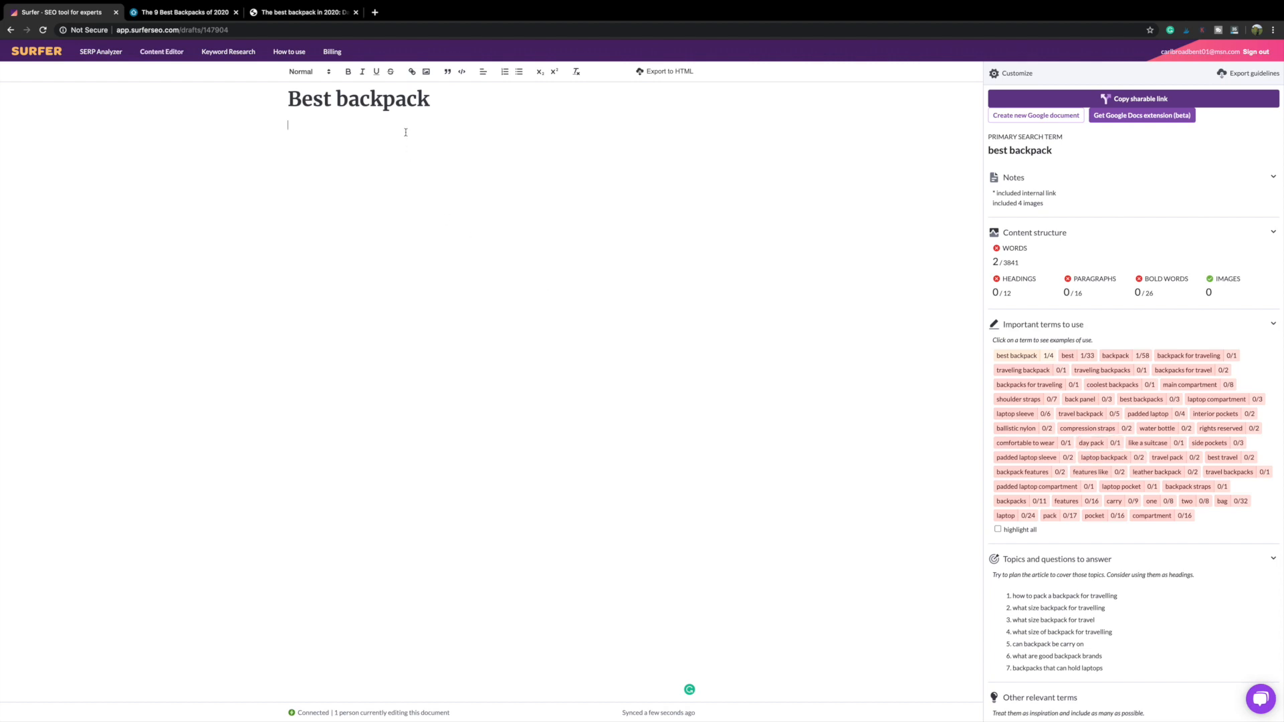
Step: Write 'The best day pack is only $99 and is one of the coolest backpacks' plus 'What size backpack for travel?'
type("The best day pack")
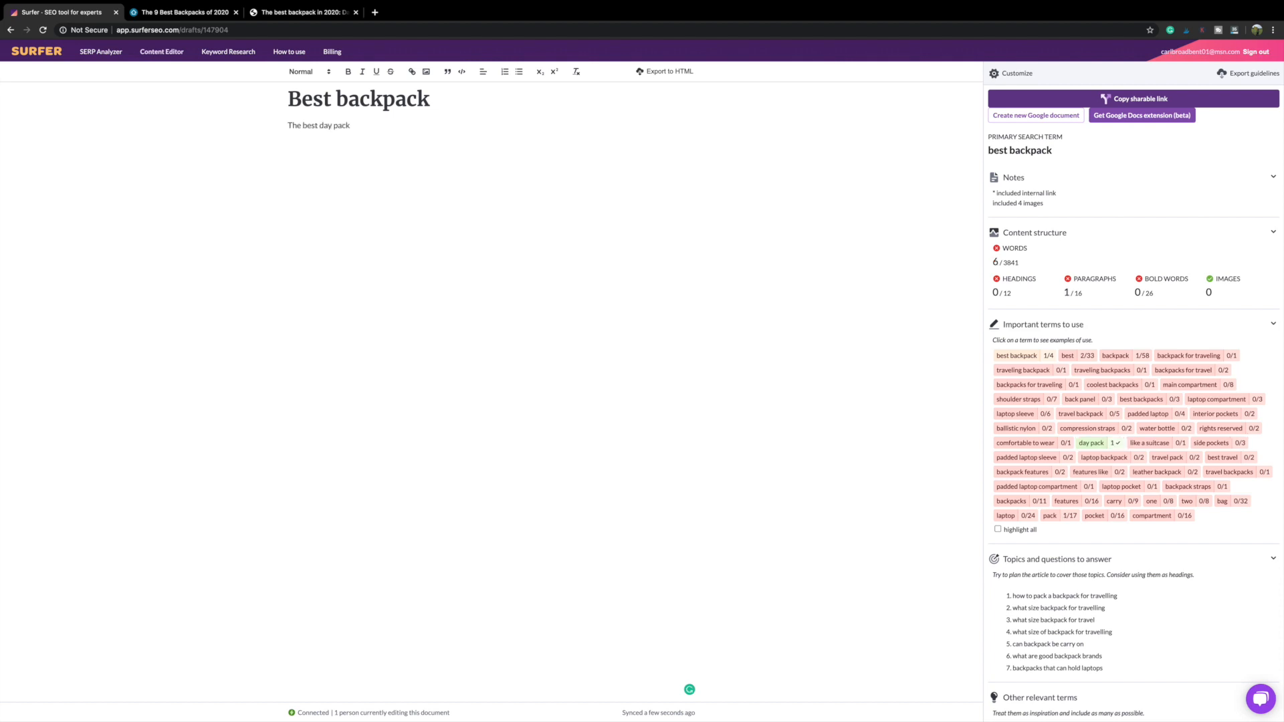
type(" is only $99 and")
type("is one of the coolest backpacks")
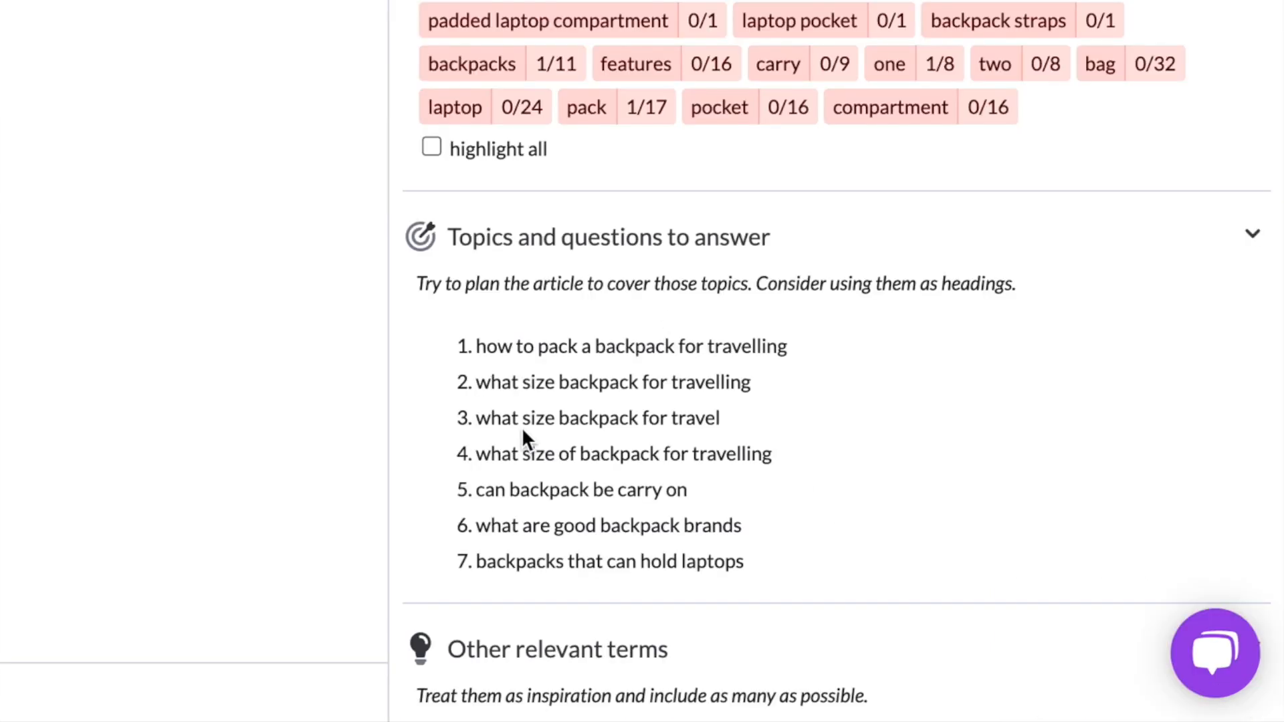
type("t")
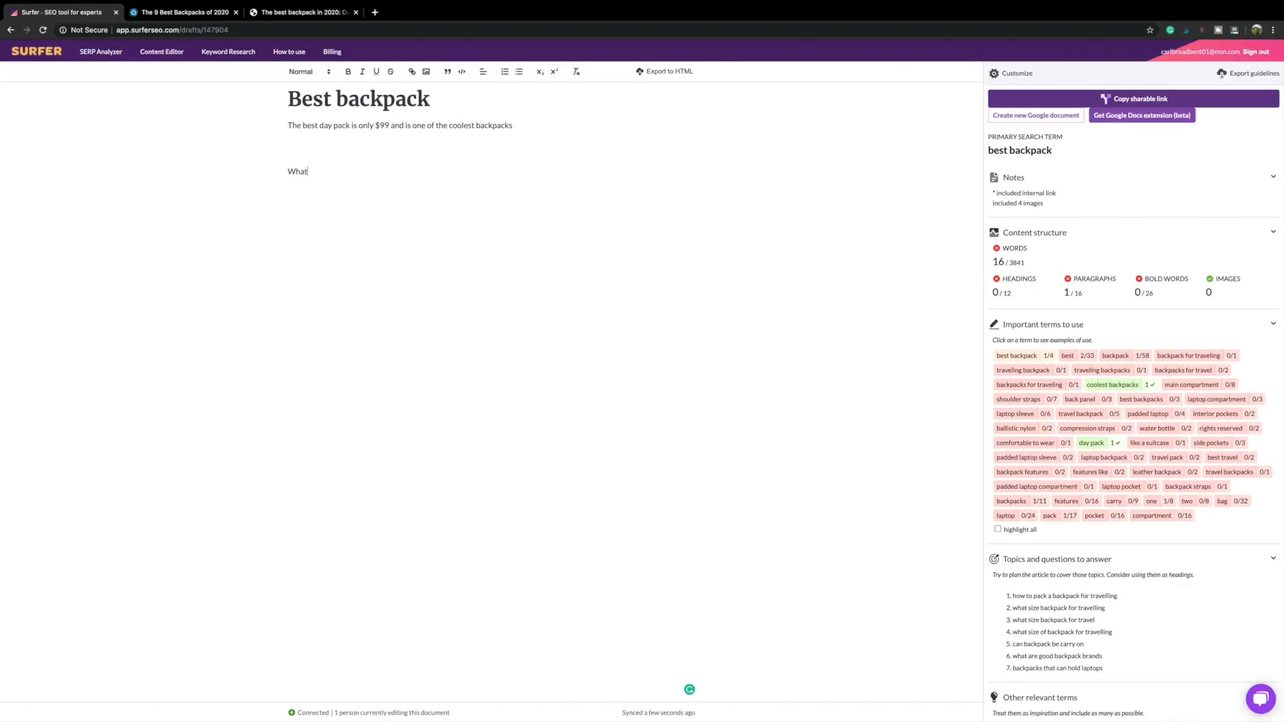
type(" size backpack for travel?")
Step: Make 'What size backpack for travel?' a Heading 2
left_click_drag(289, 172, 384, 176)
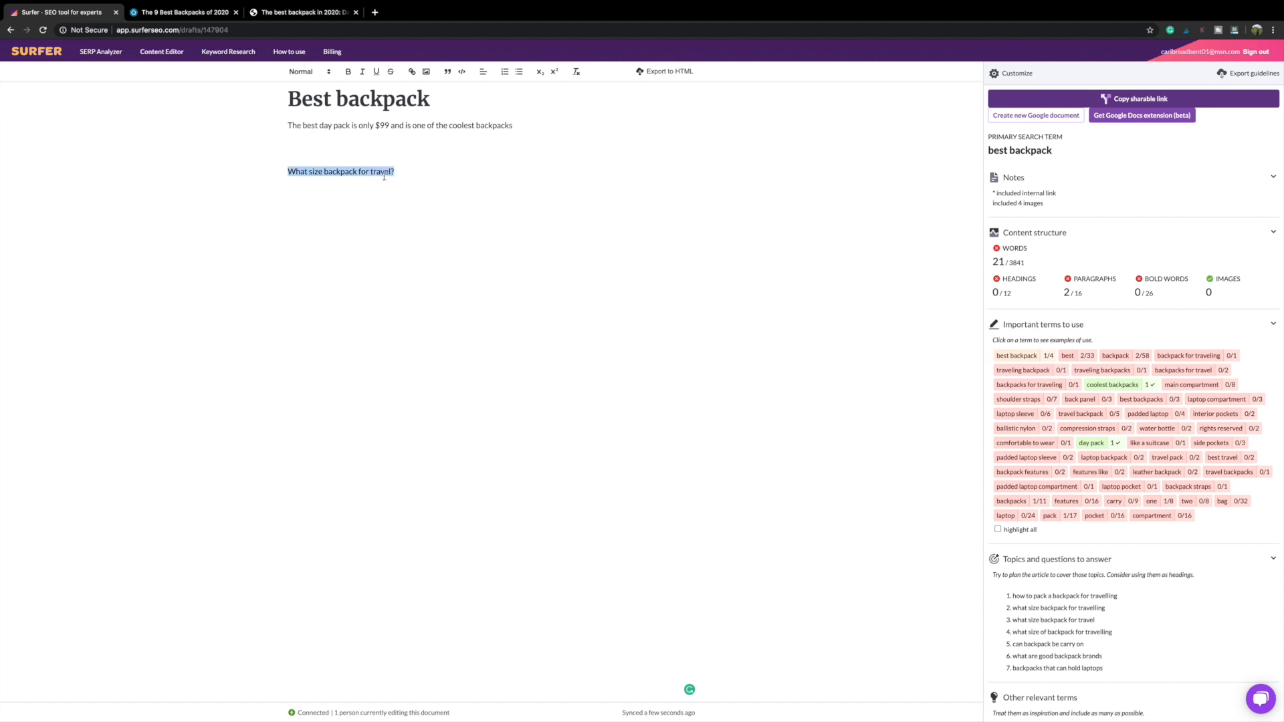
left_click(329, 73)
left_click(324, 107)
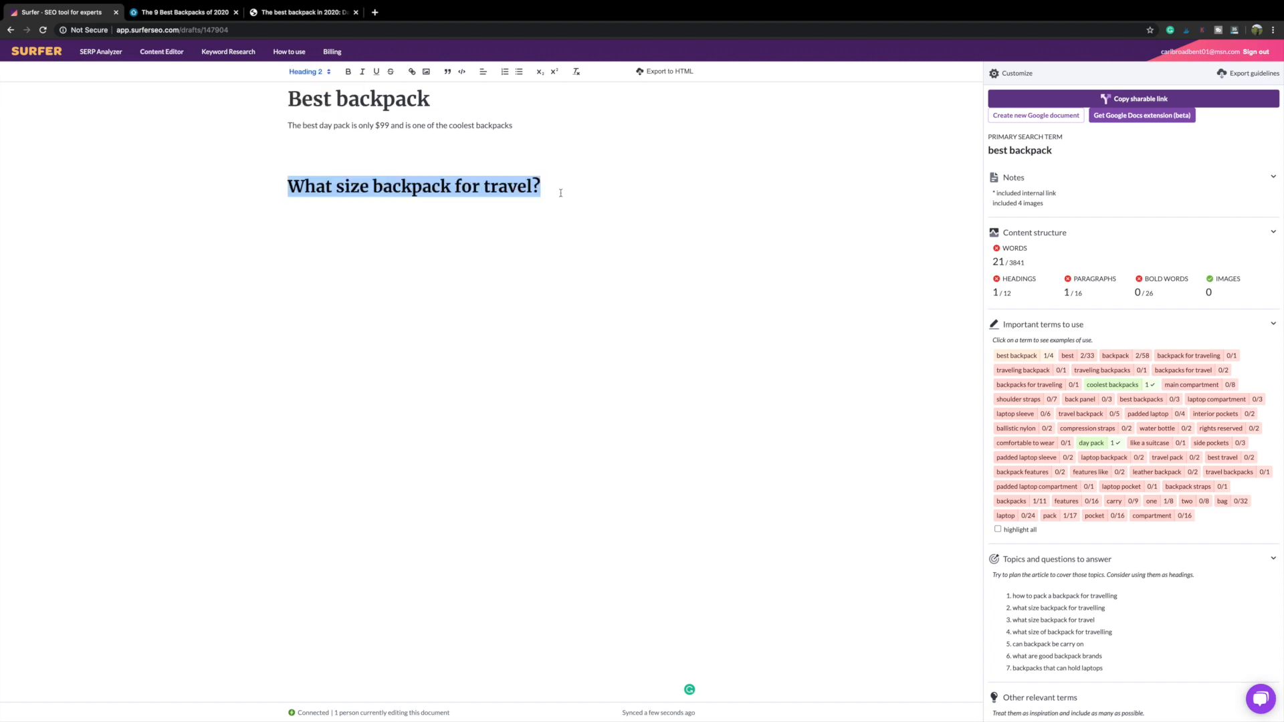
left_click(585, 189)
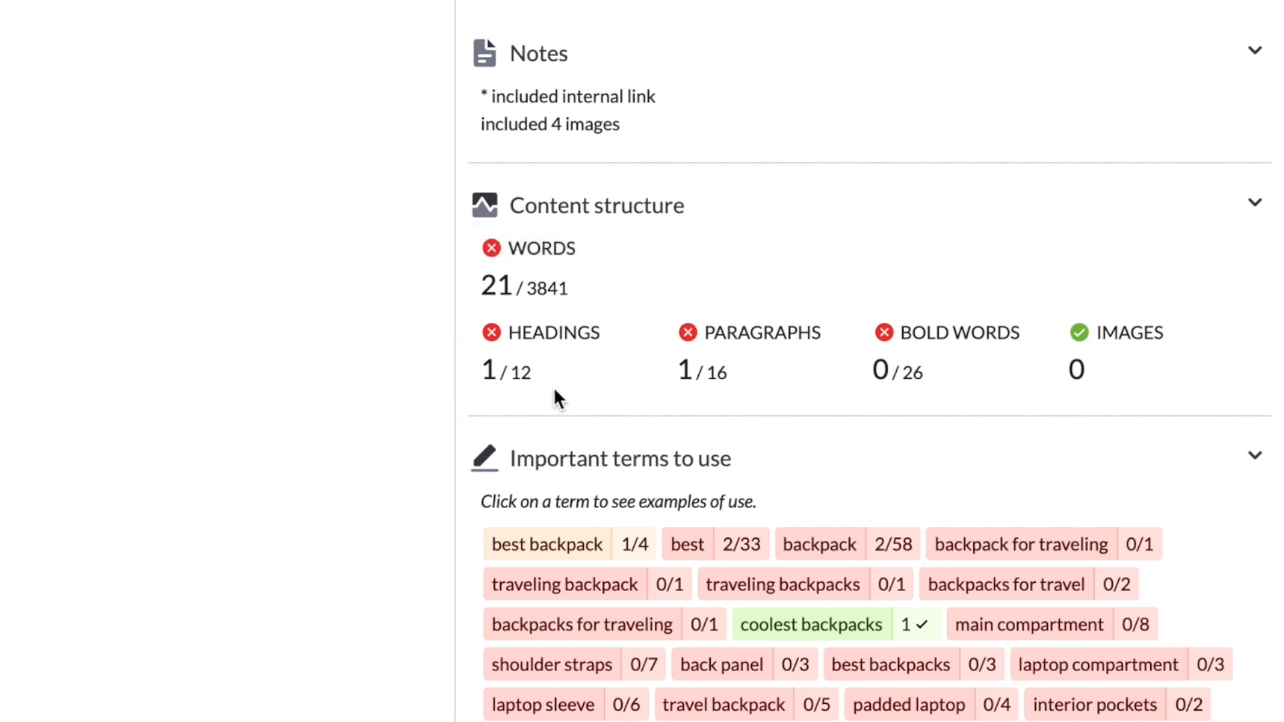
Step: Add 'Can backpacks be carried?' as a Heading 2 and bold 'coolest backpacks' in the intro
mouse_move(522, 373)
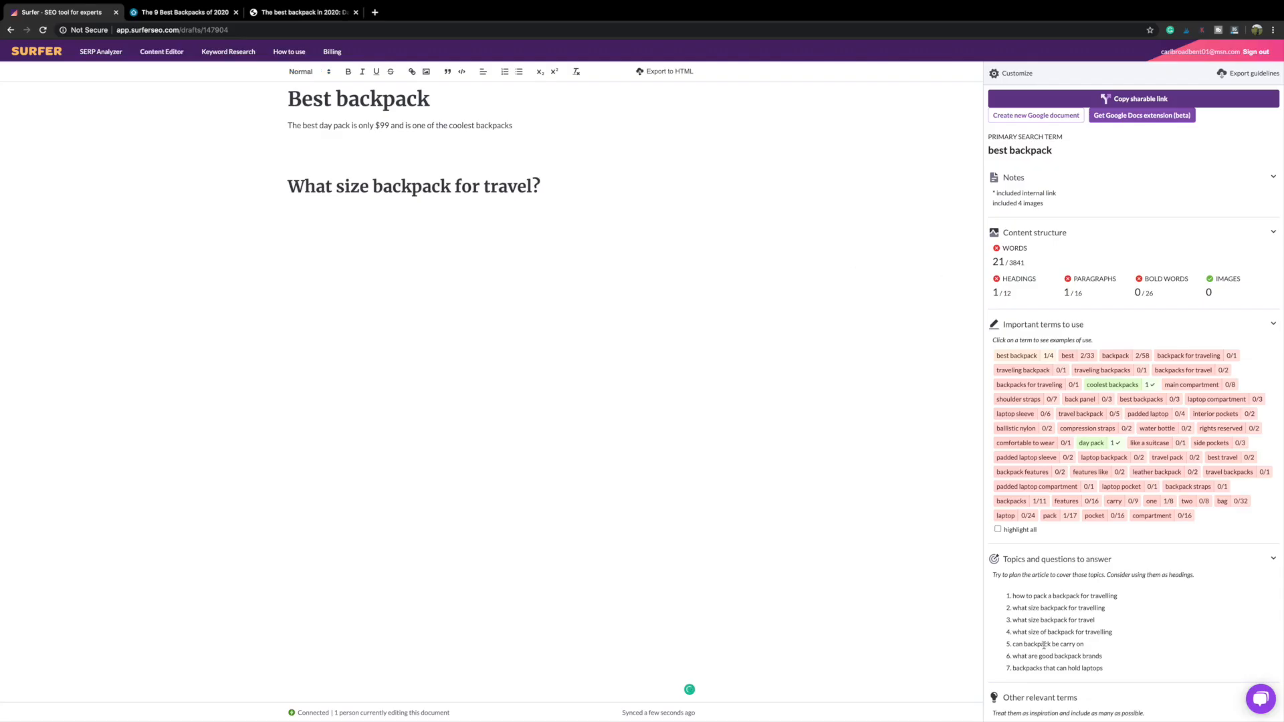
type("Can backpacks be carried?")
left_click_drag(289, 211, 381, 211)
left_click(310, 72)
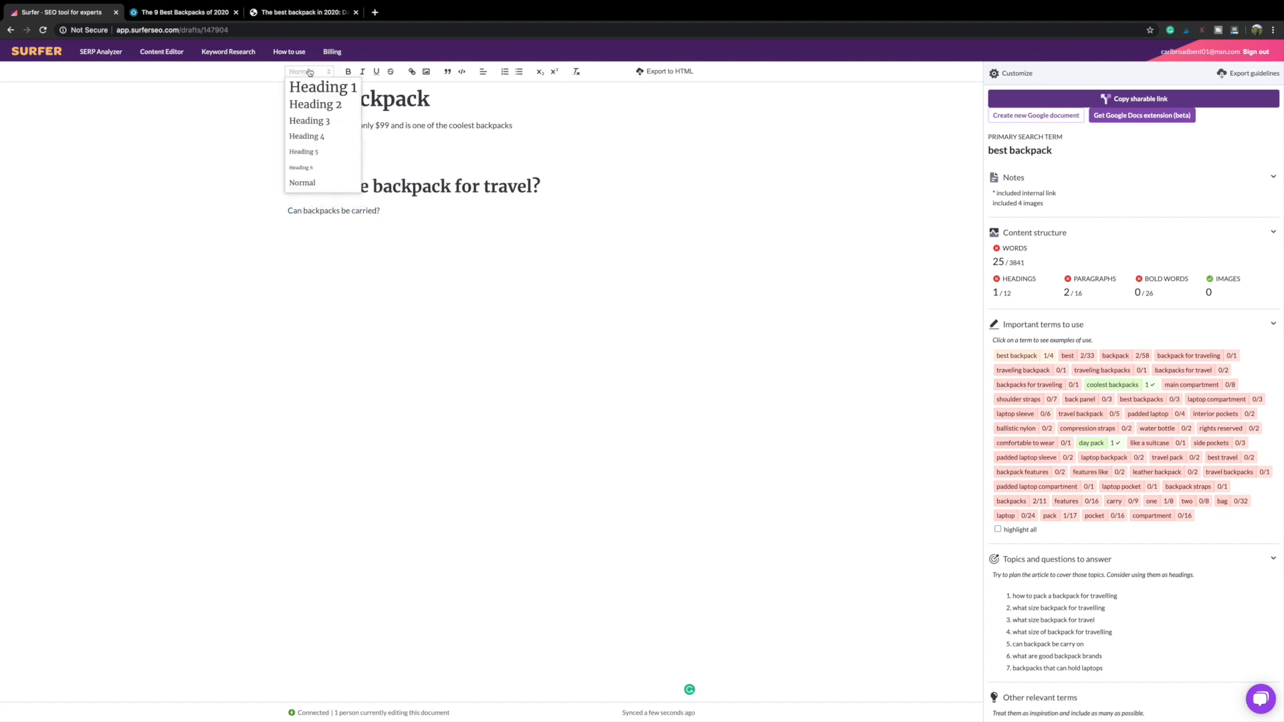
left_click(314, 112)
left_click(582, 234)
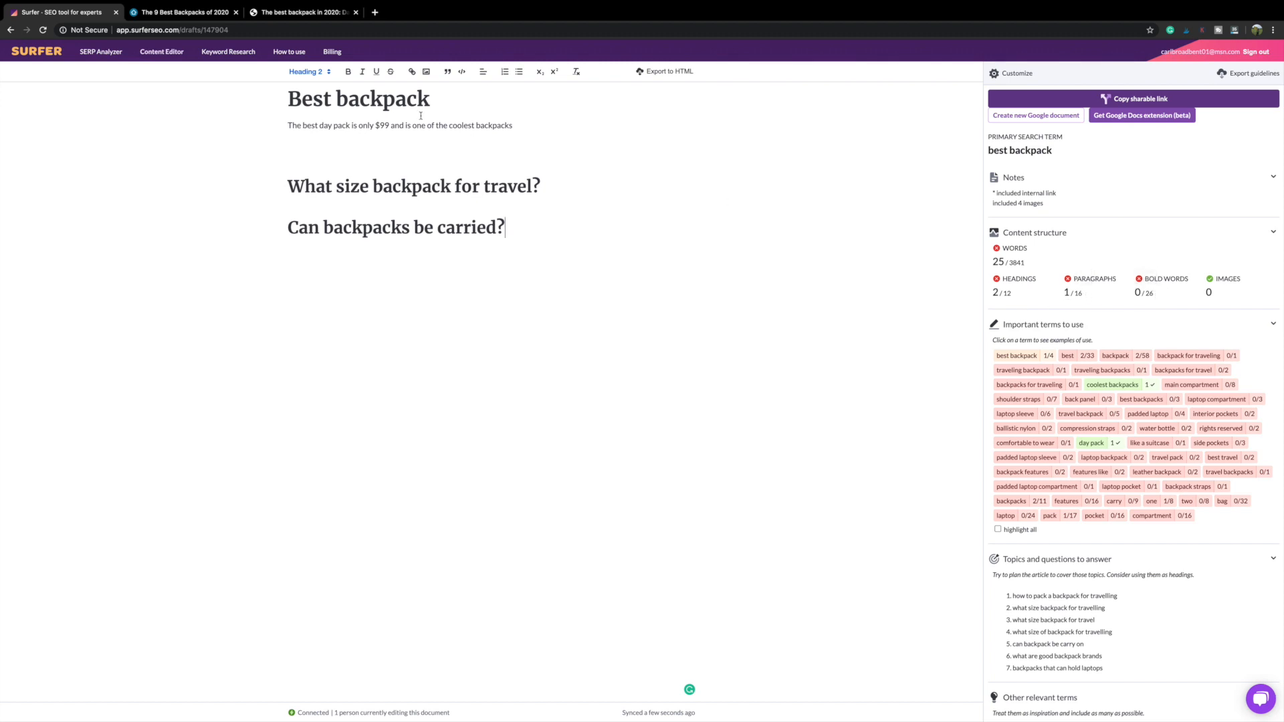
left_click_drag(449, 125, 514, 126)
left_click(347, 73)
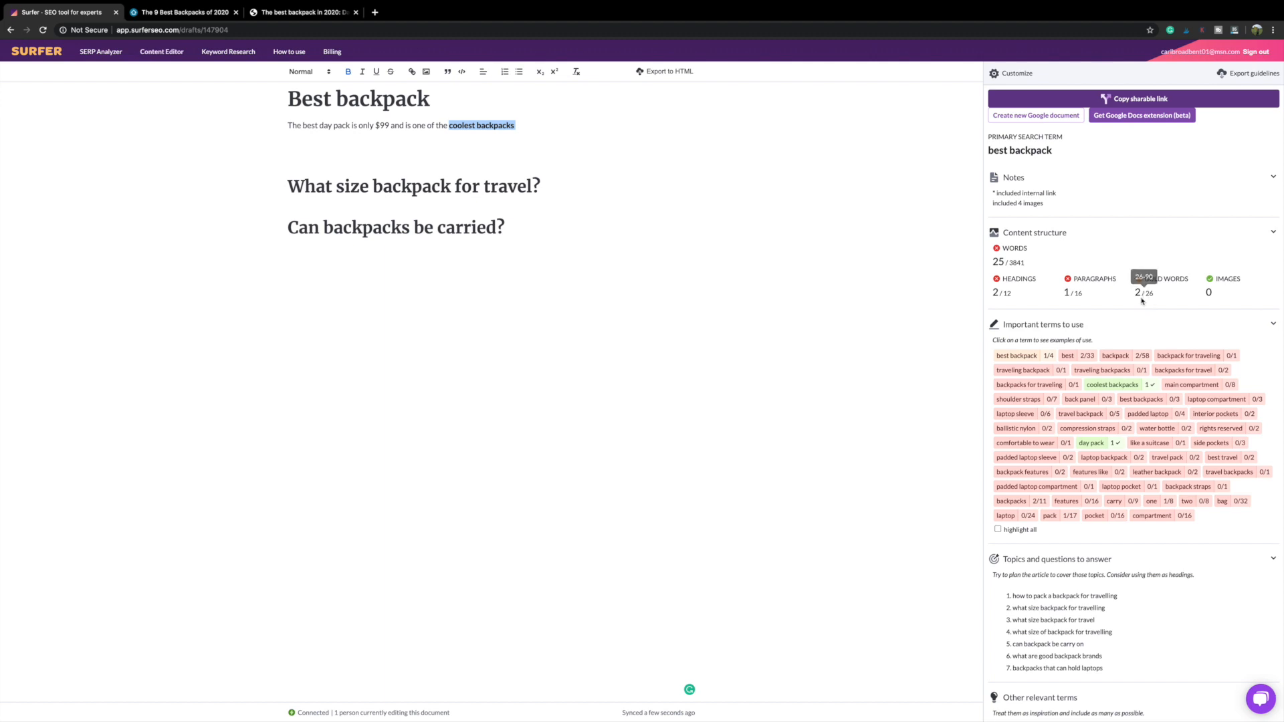
Step: Bold 'day pack' in the intro sentence
left_click(347, 144)
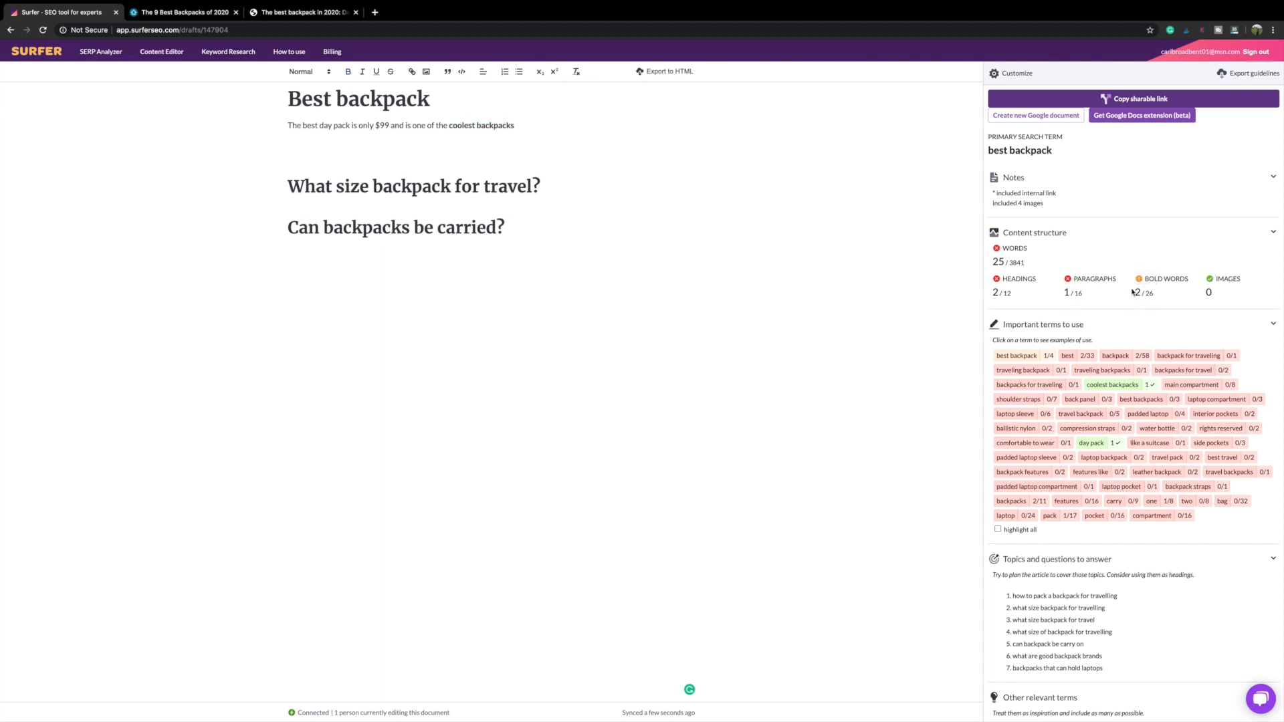
left_click_drag(320, 125, 348, 127)
left_click(348, 72)
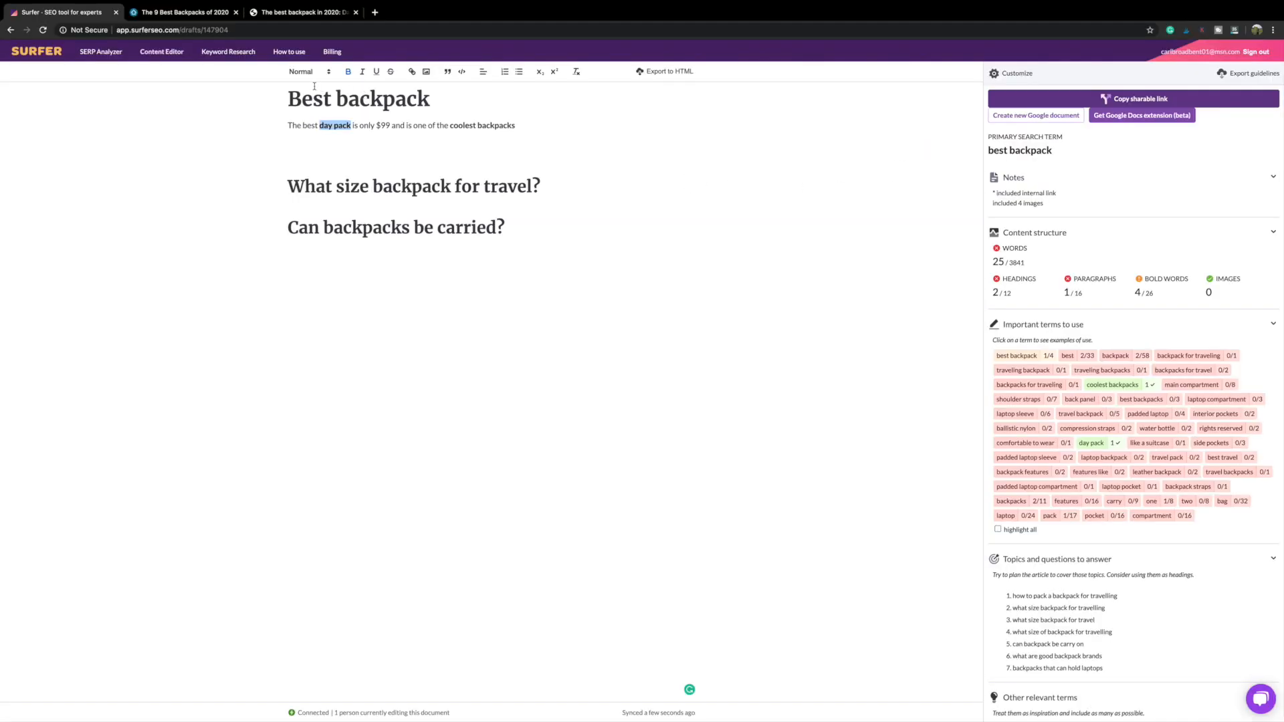
Step: Select the intro paragraph and both headings in the draft body
left_click_drag(288, 97, 574, 304)
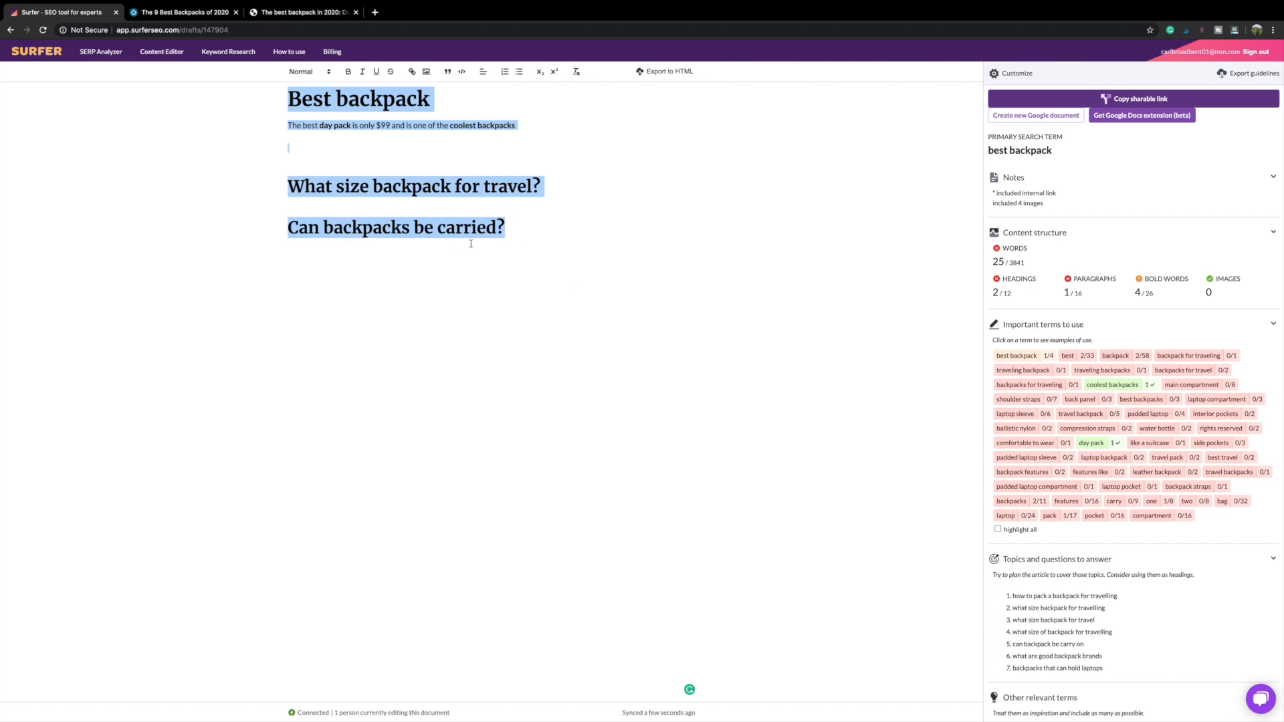
left_click(589, 250)
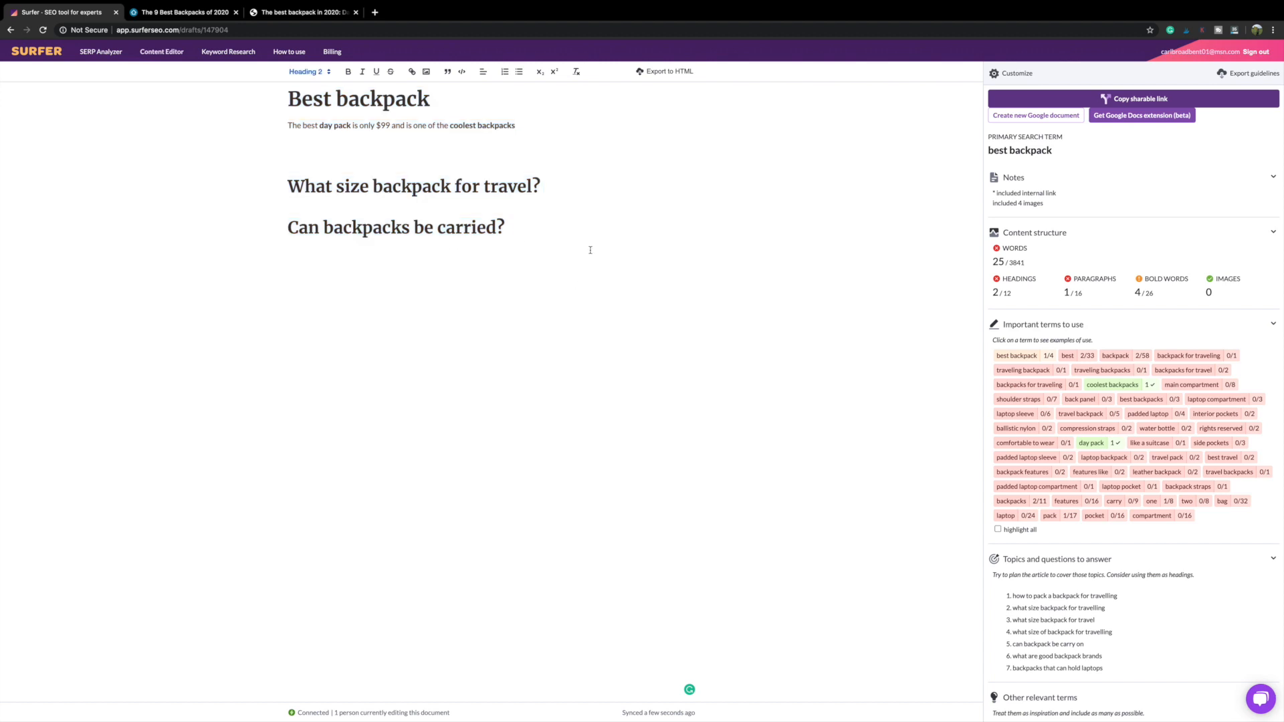
left_click_drag(589, 250, 278, 126)
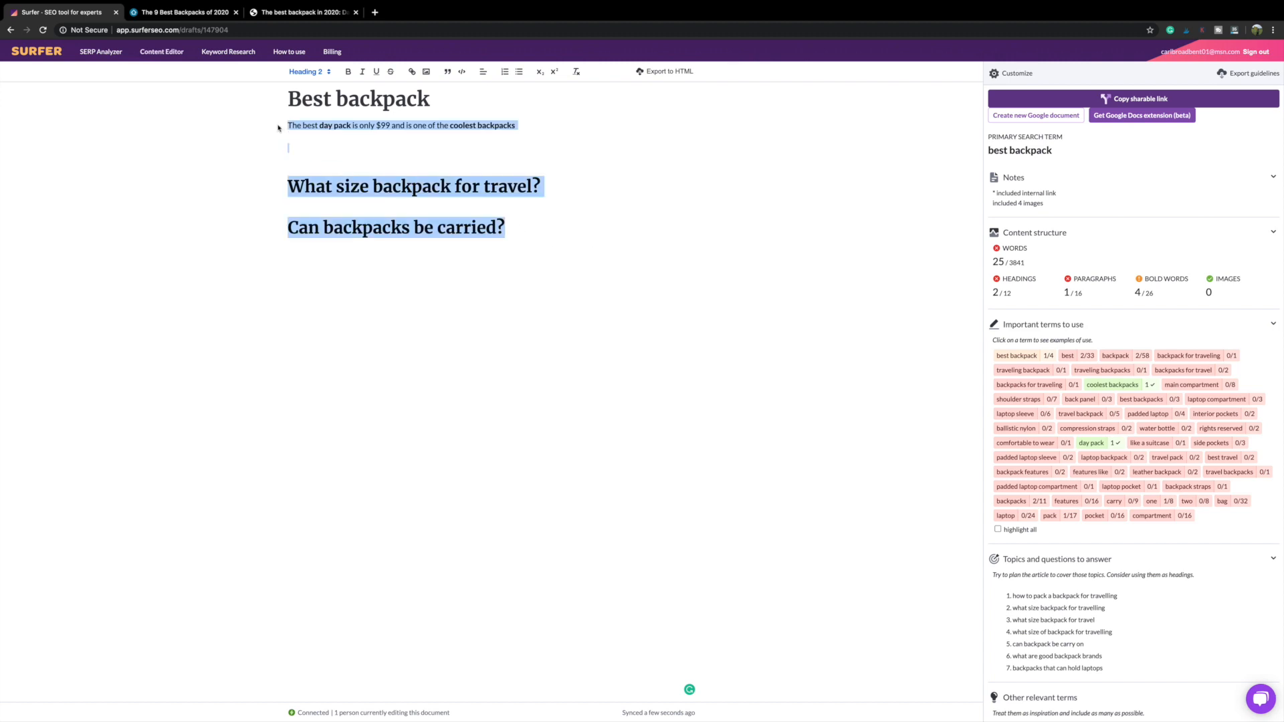
Step: Delete the sample content, copy the draft's sharable link and paste it into an incognito window
key("BackSpace")
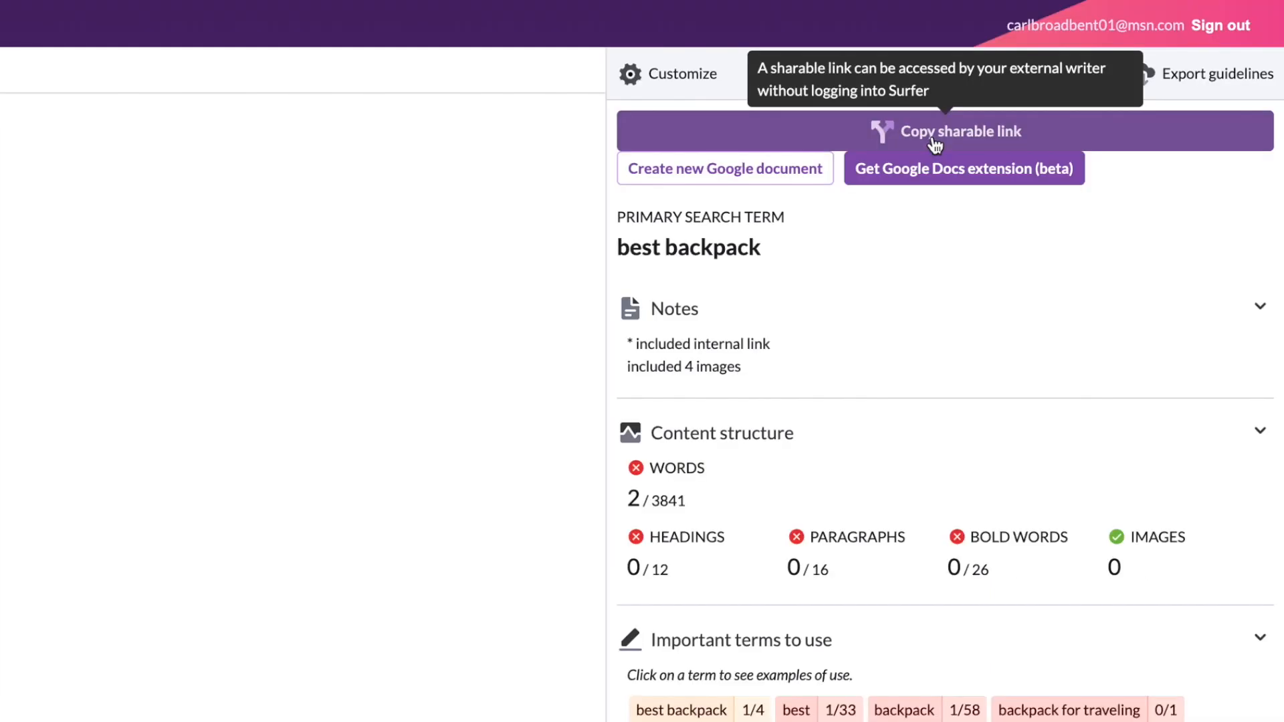
left_click(933, 143)
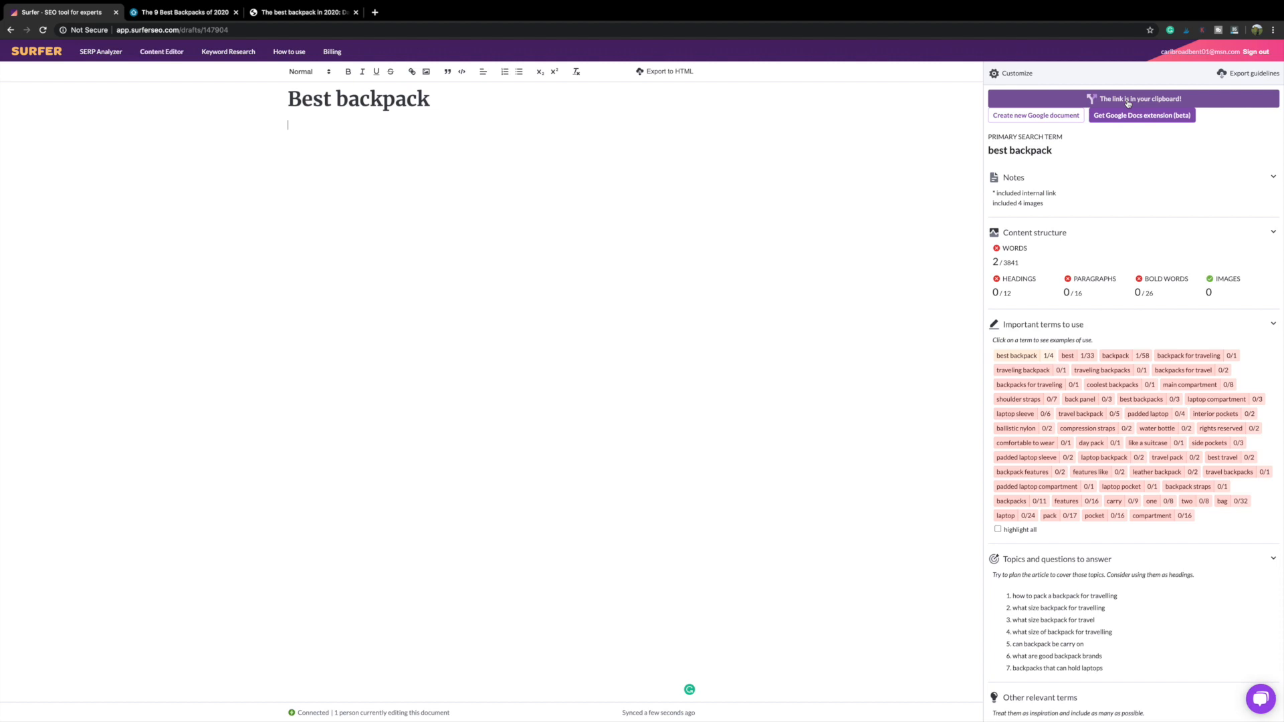
key("ctrl+shift+n")
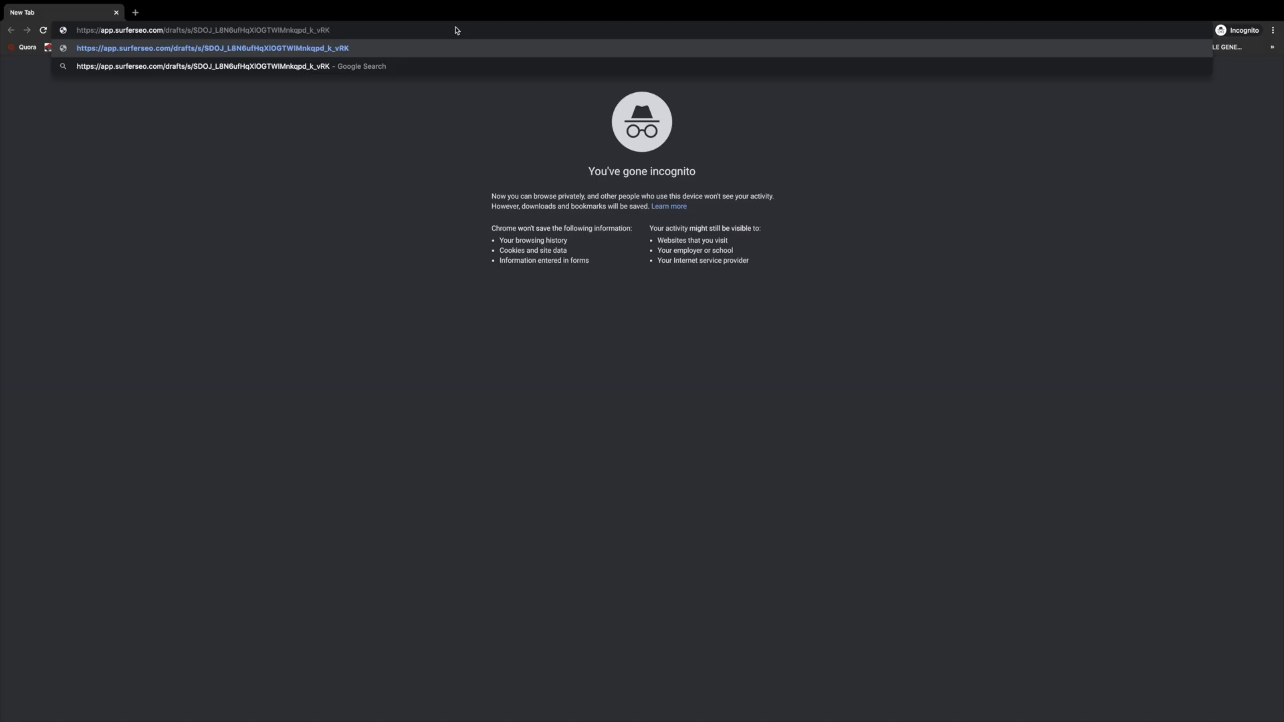
Step: Load the shared Best backpack draft in incognito and type test text on a new line under the title
key("Return")
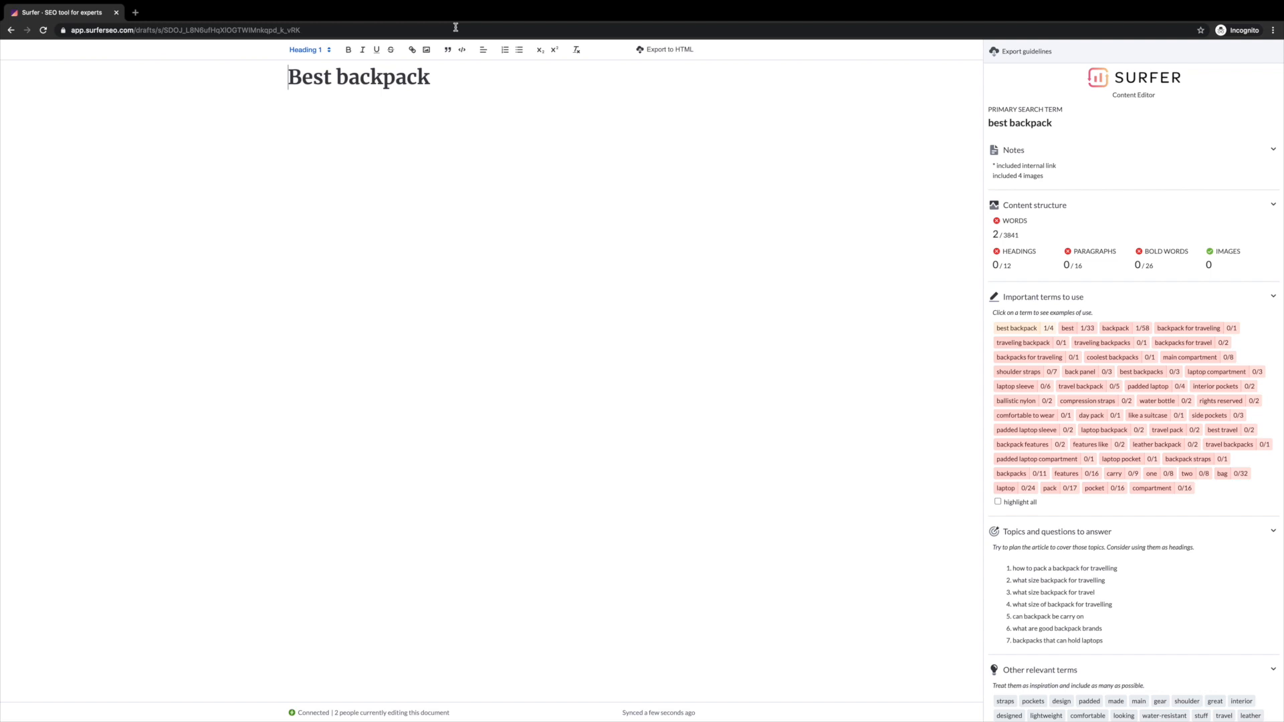
left_click(460, 86)
key("Return")
type("wekfjaoewijgva;oweijv'owaeijgvaewopir")
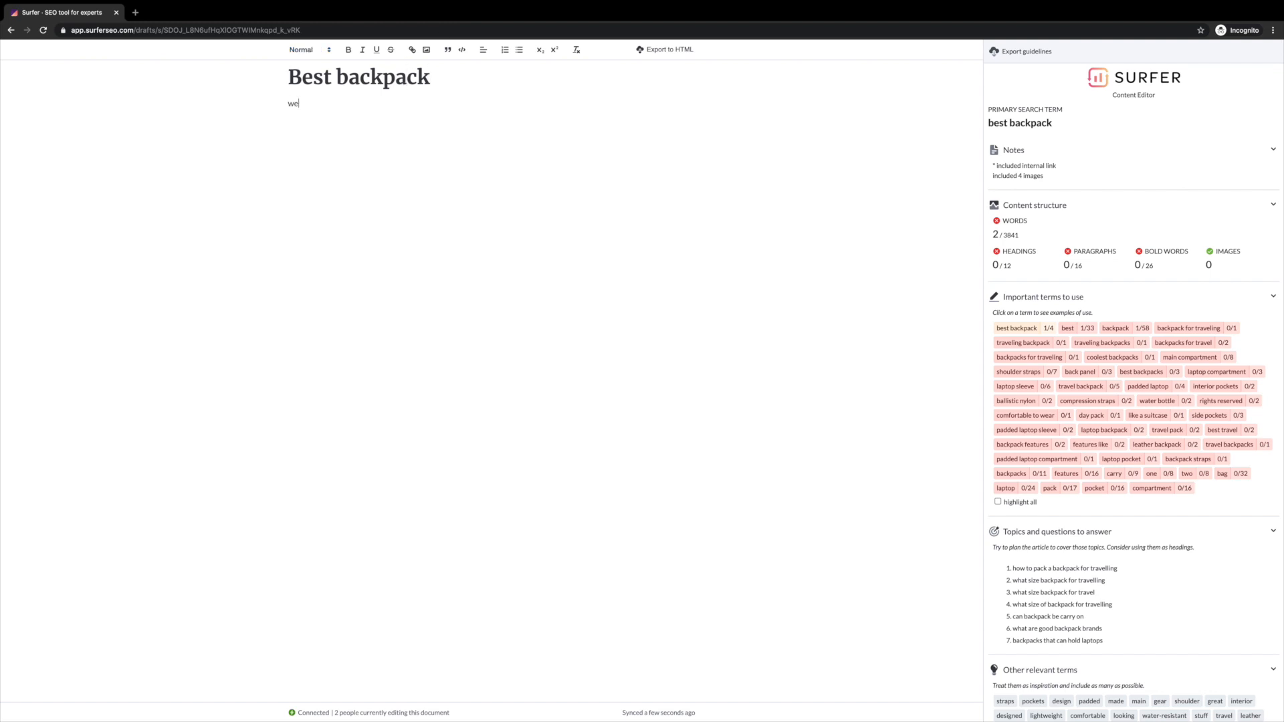